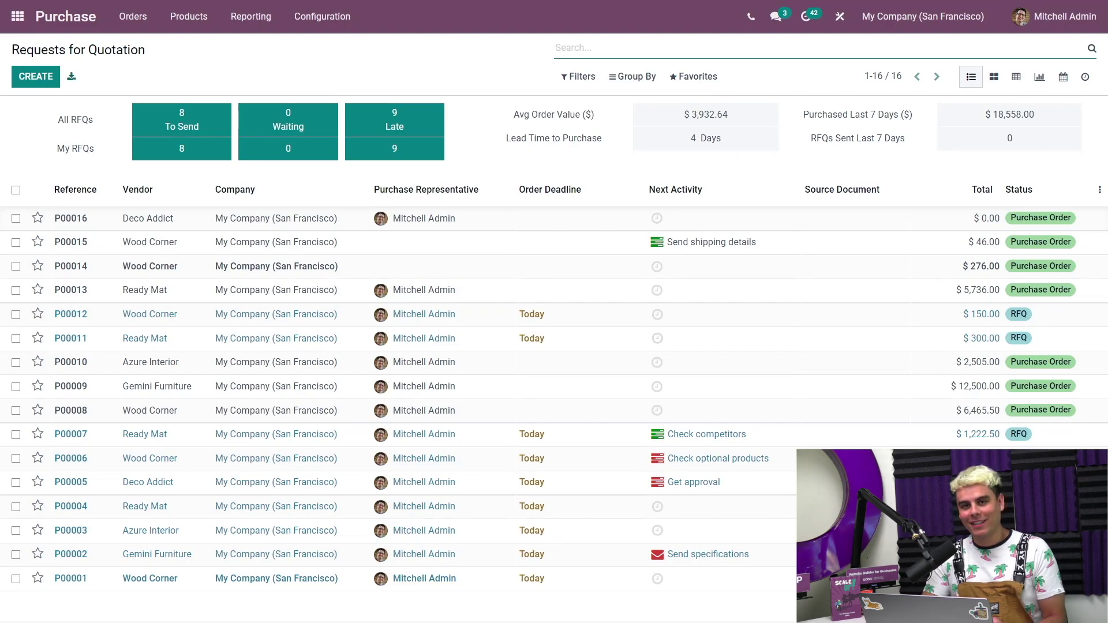
Step: Enable Purchase Order Approval with a $500.00 minimum amount and save the settings
{"action": "left_click", "coordinate": [332, 23]}
{"action": "left_click", "coordinate": [337, 47]}
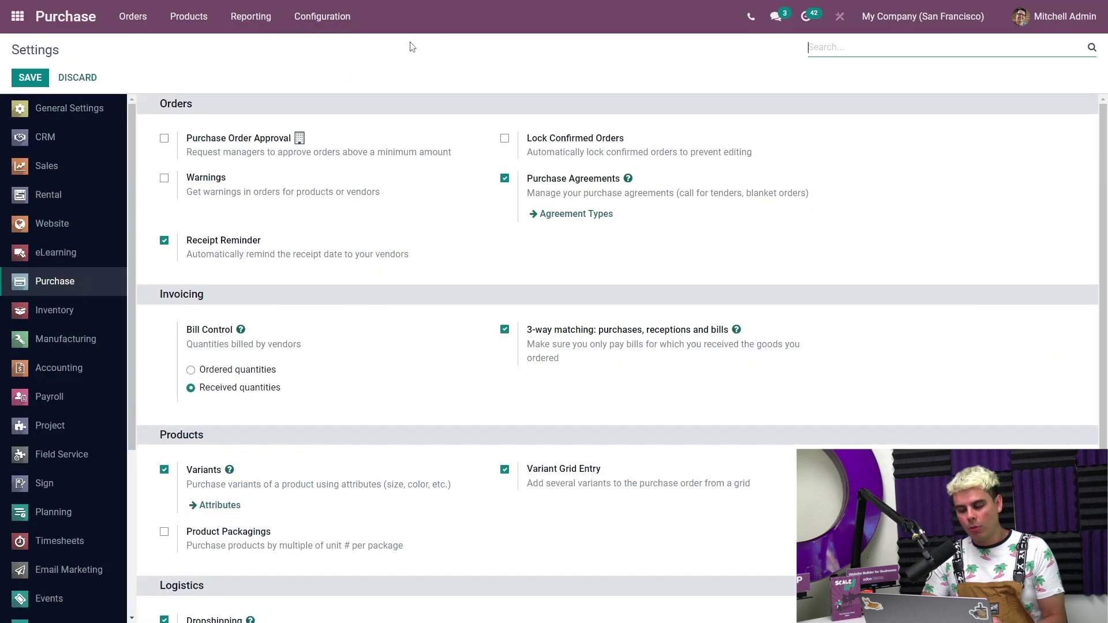
{"action": "scroll", "coordinate": [305, 374], "scroll_direction": "down", "scroll_amount": 1}
{"action": "scroll", "coordinate": [305, 375], "scroll_direction": "up", "scroll_amount": 1}
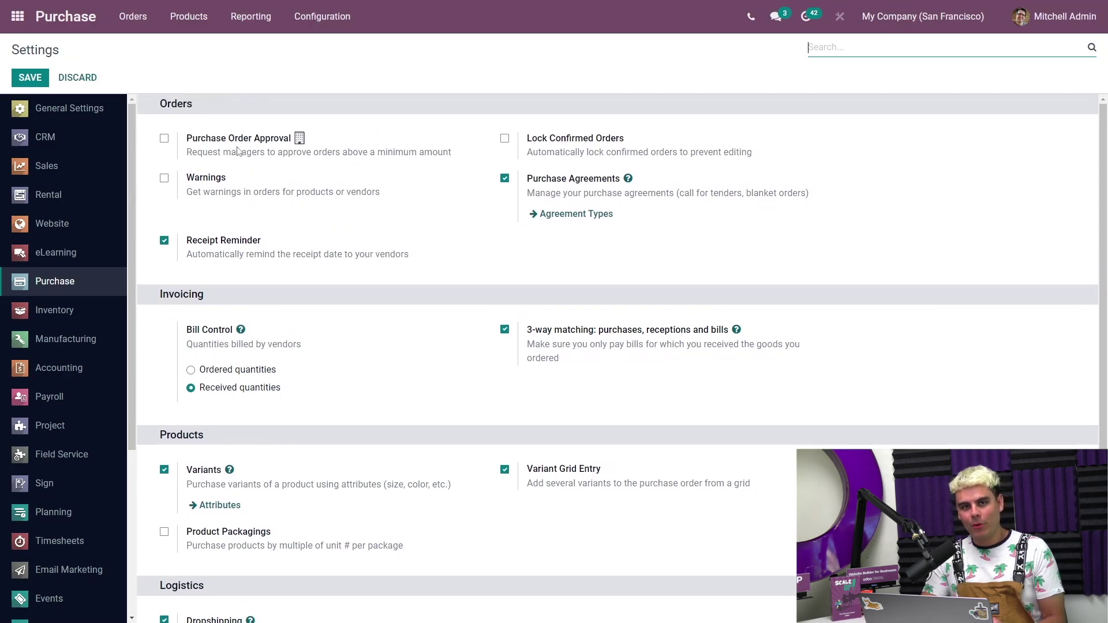
{"action": "left_click", "coordinate": [163, 138]}
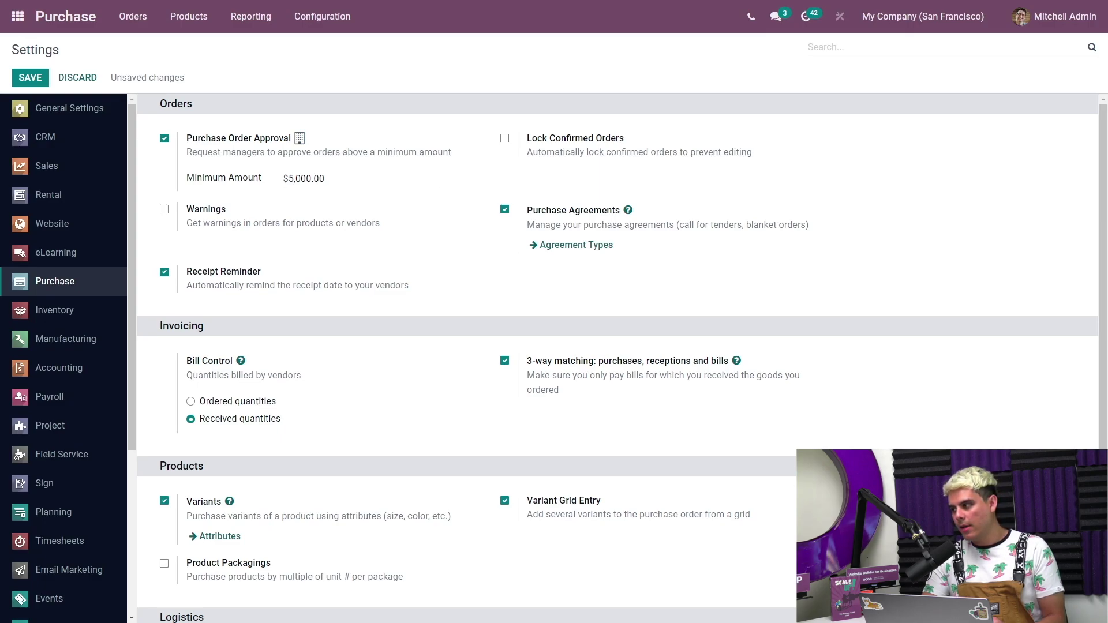
{"action": "left_click", "coordinate": [301, 178]}
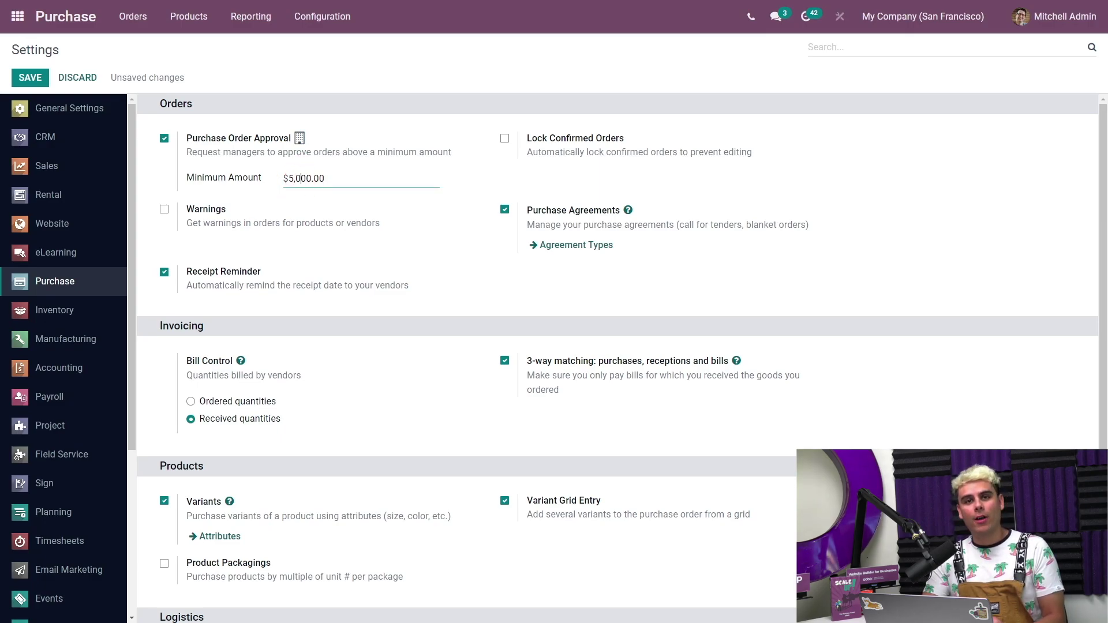
{"action": "key", "text": "BackSpace"}
{"action": "key", "text": "BackSpace"}
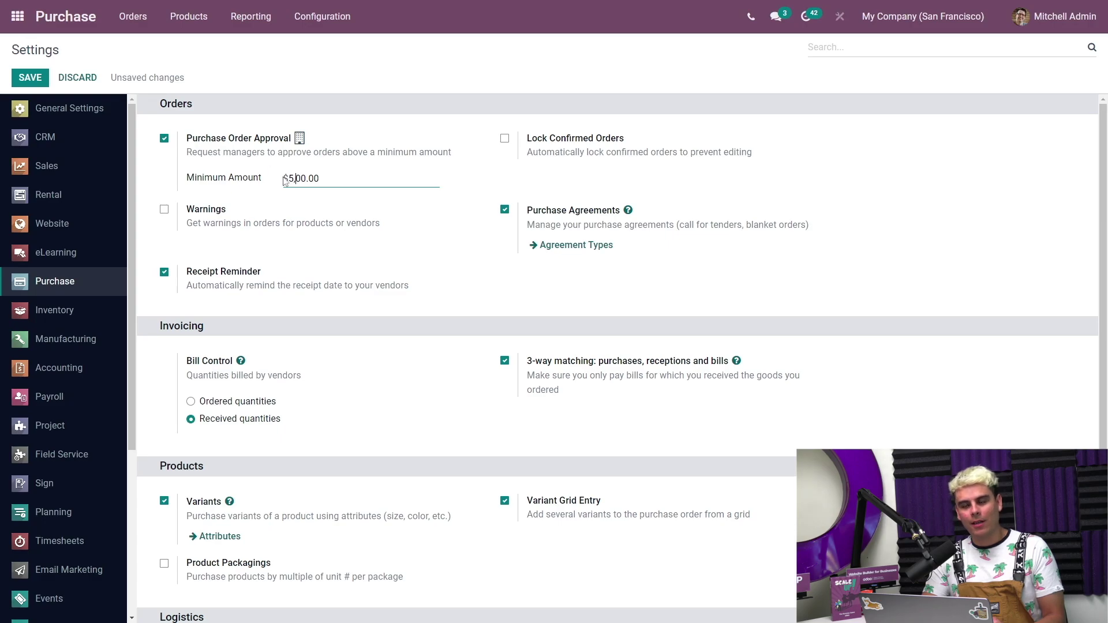
{"action": "key", "text": "BackSpace"}
{"action": "left_click", "coordinate": [267, 168]}
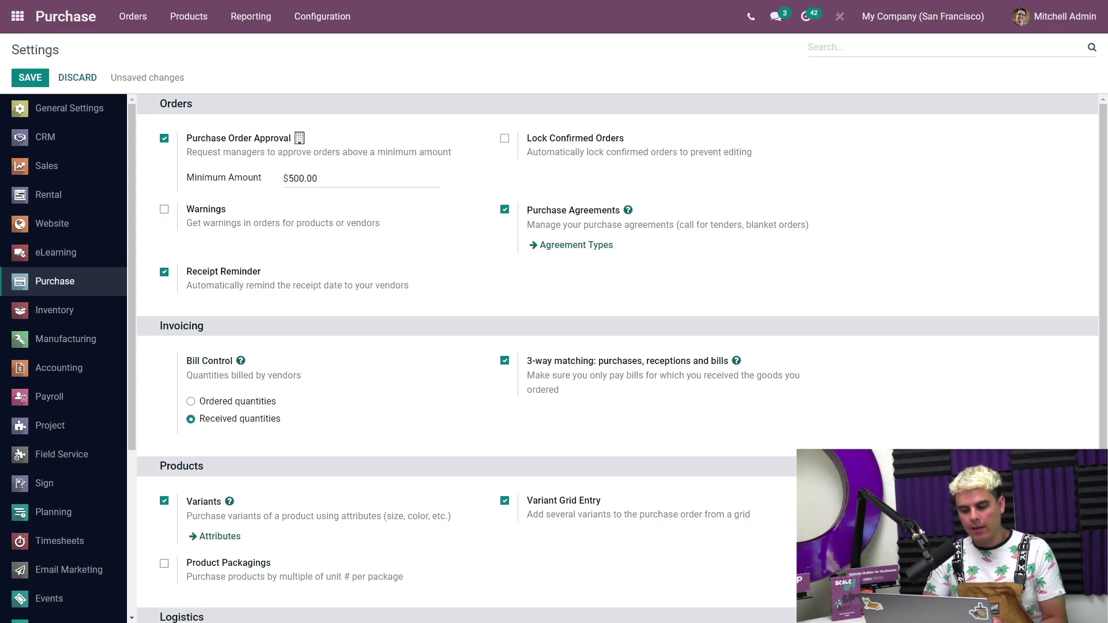
{"action": "left_click", "coordinate": [30, 79]}
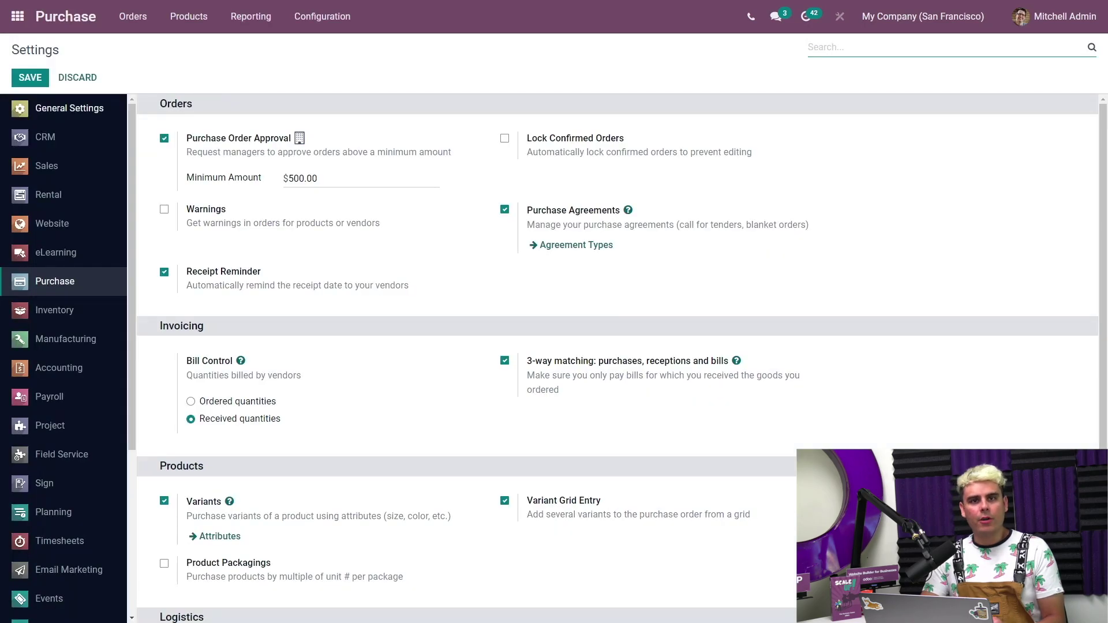
Step: Set the employee user's Inventory and Purchase access rights to User and save the record
{"action": "left_click", "coordinate": [111, 113]}
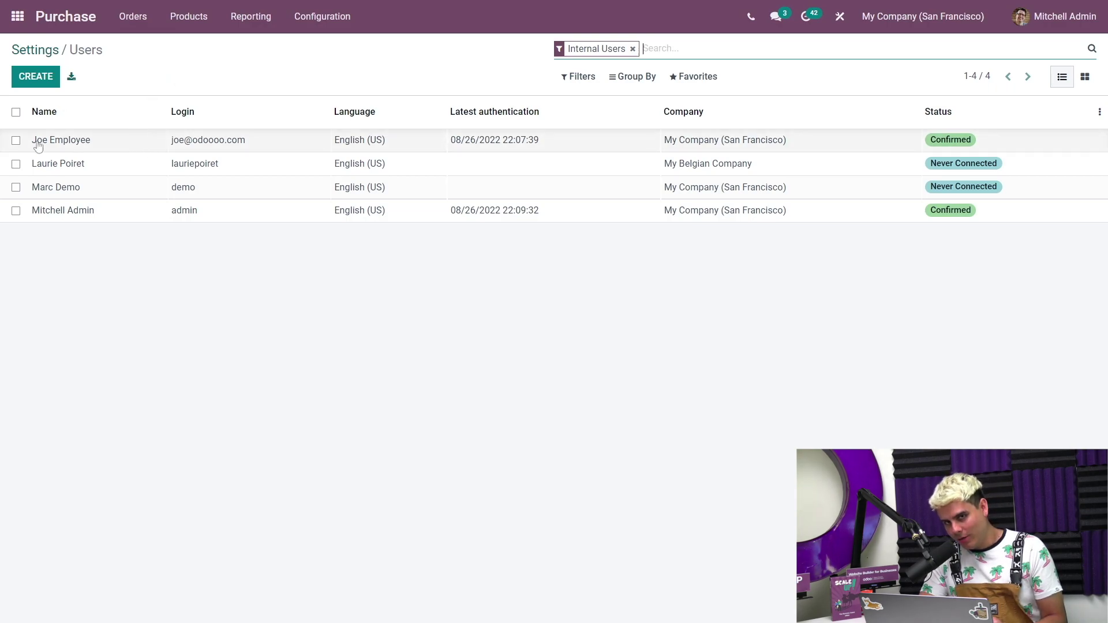
{"action": "left_click", "coordinate": [122, 146]}
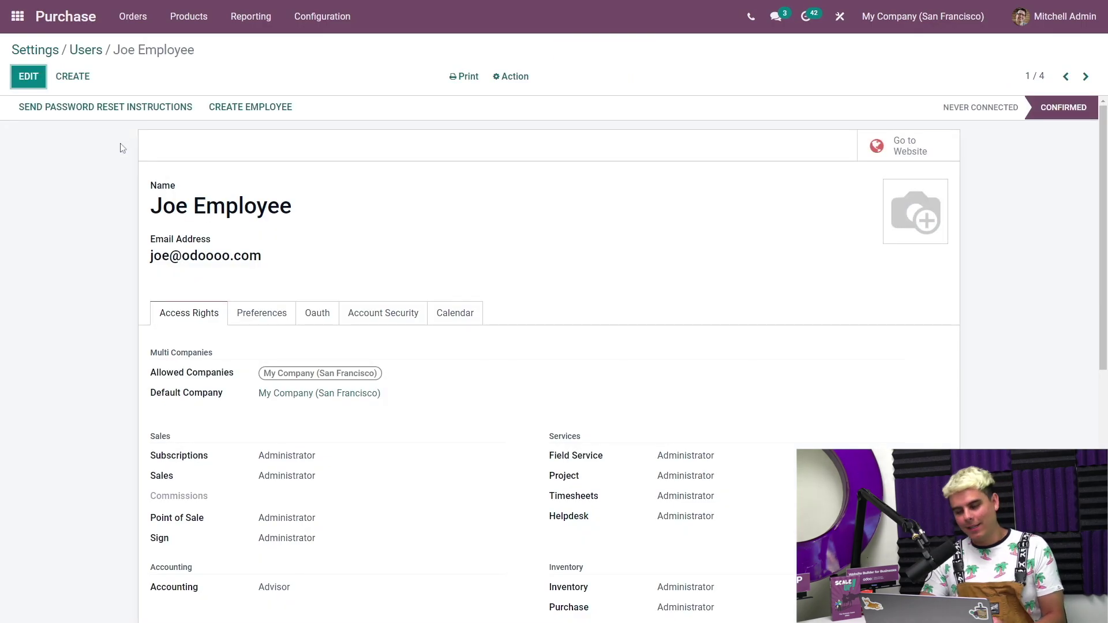
{"action": "left_click", "coordinate": [29, 76]}
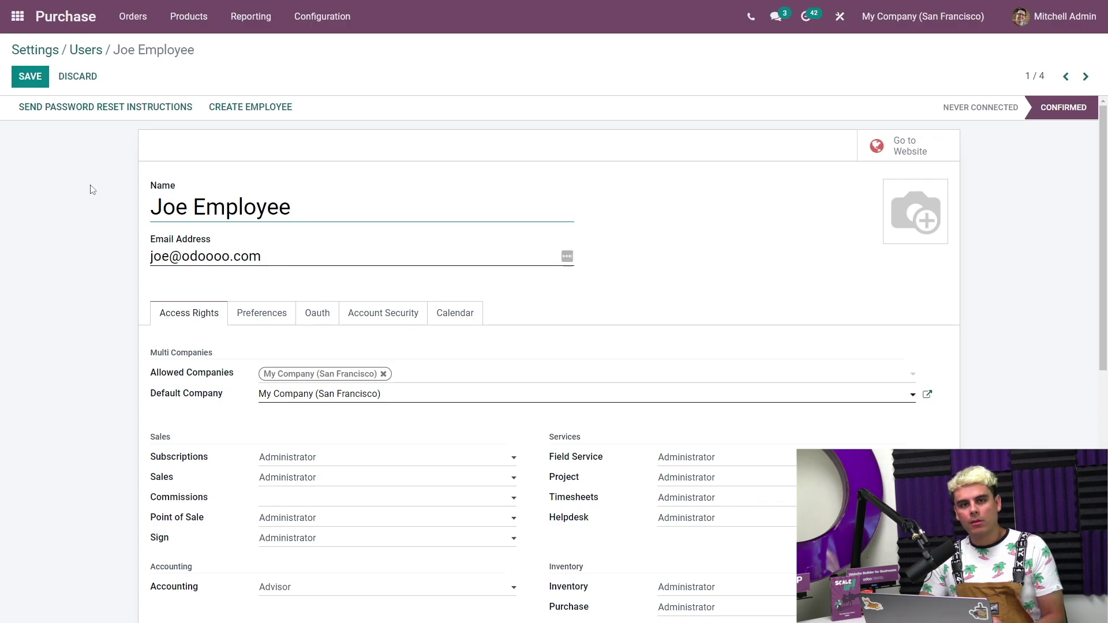
{"action": "scroll", "coordinate": [88, 192], "scroll_direction": "down", "scroll_amount": 5}
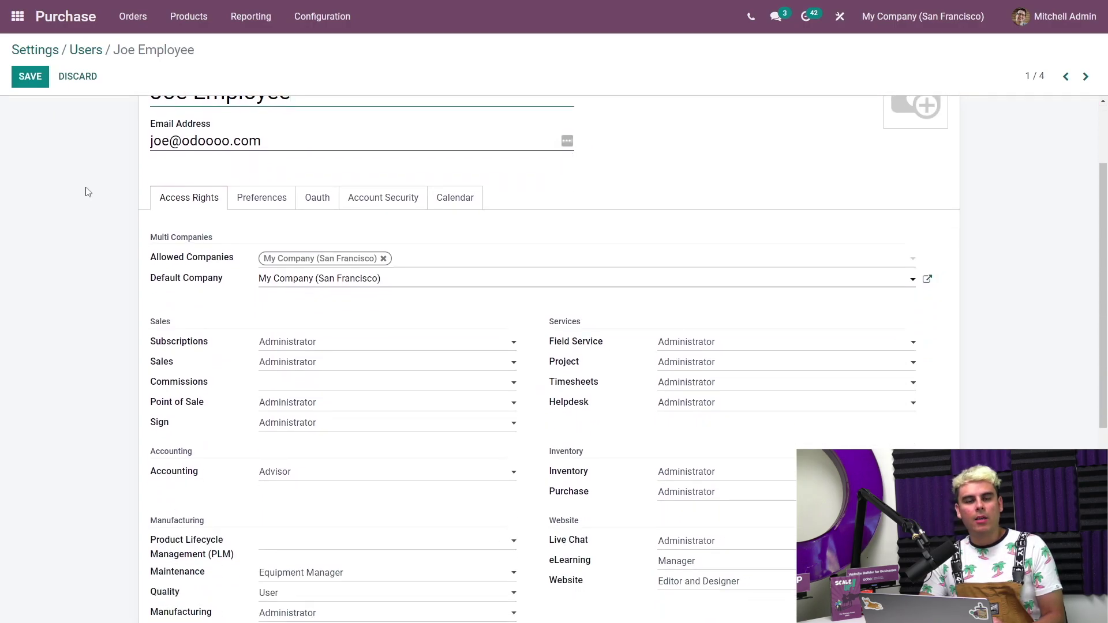
{"action": "scroll", "coordinate": [88, 192], "scroll_direction": "down", "scroll_amount": 1}
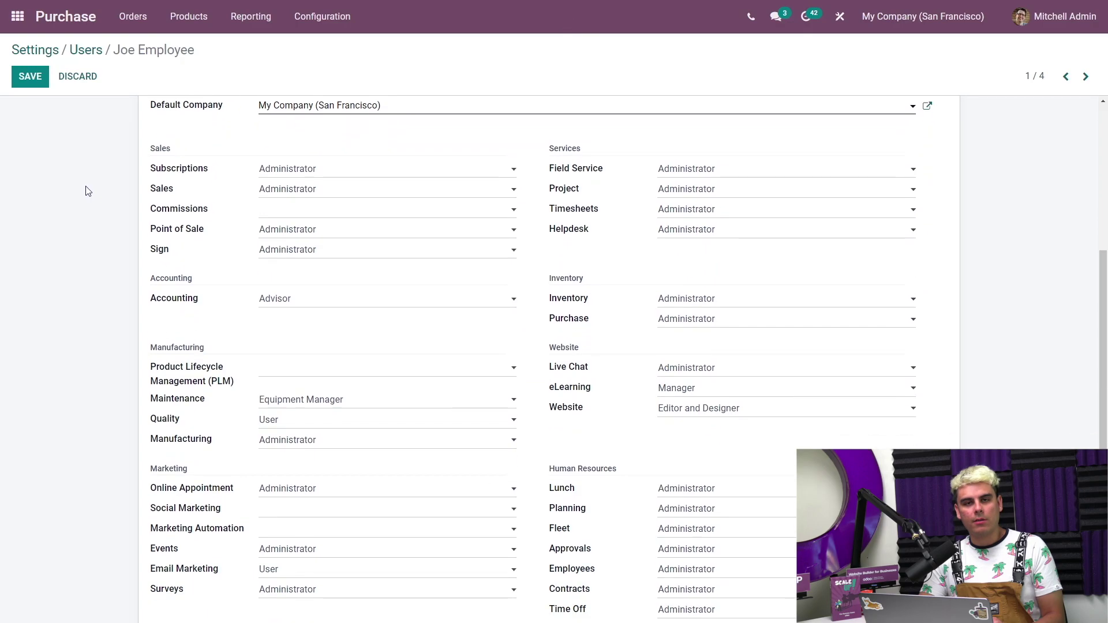
{"action": "scroll", "coordinate": [88, 190], "scroll_direction": "down", "scroll_amount": 1}
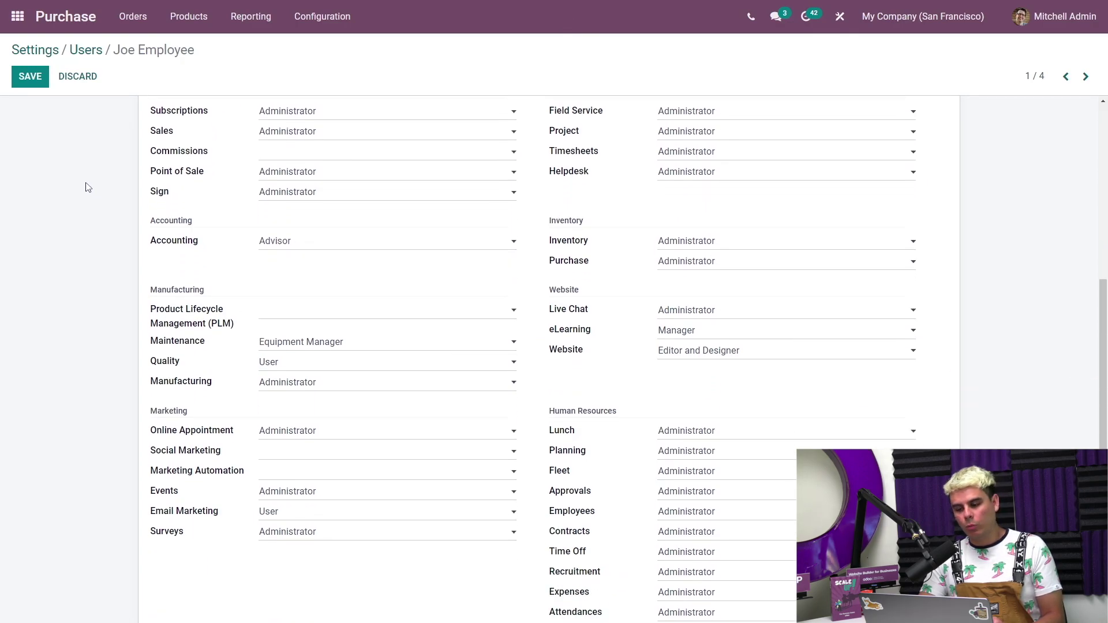
{"action": "scroll", "coordinate": [88, 187], "scroll_direction": "up", "scroll_amount": 1}
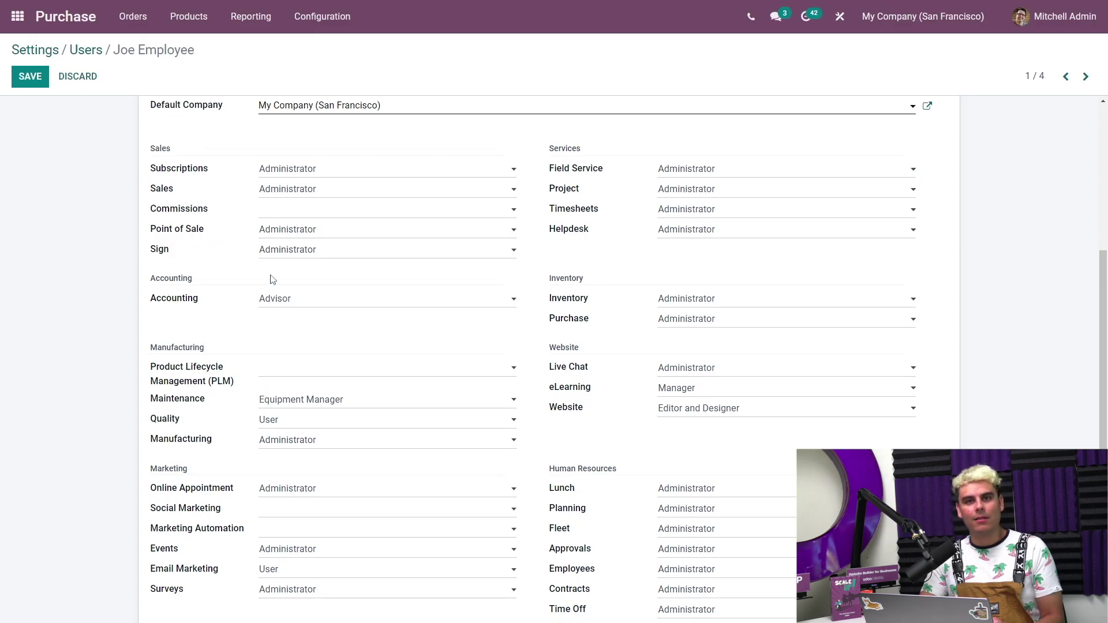
{"action": "left_click", "coordinate": [717, 311]}
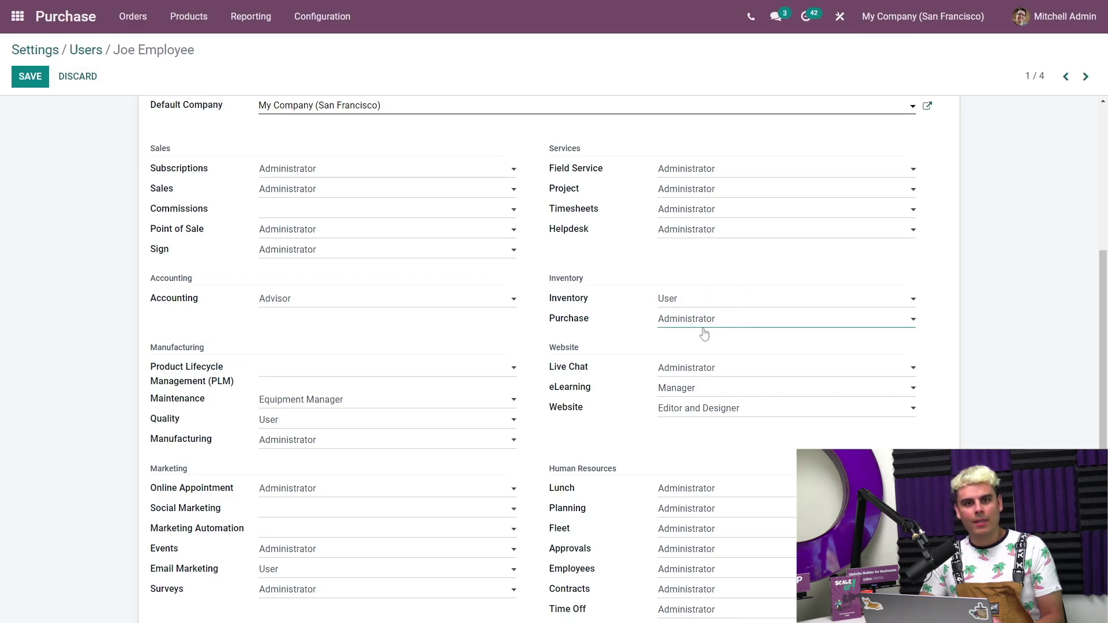
{"action": "left_click", "coordinate": [30, 76]}
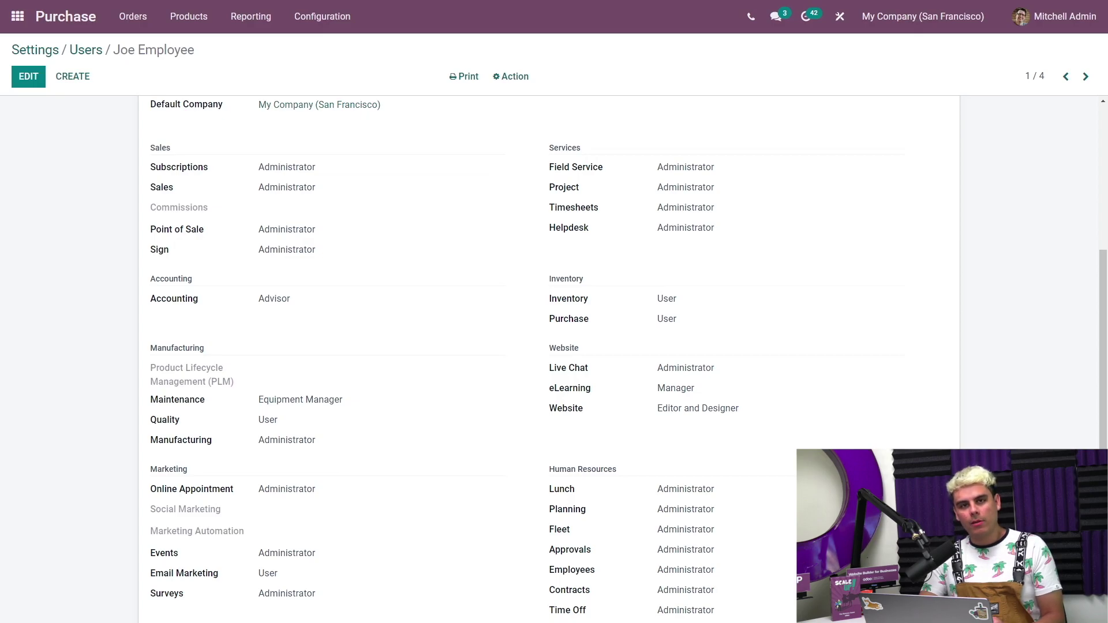
Step: Scroll the employee's Requests for Quotation list back to the top, showing 16 orders
{"action": "scroll", "coordinate": [98, 162], "scroll_direction": "up", "scroll_amount": 4}
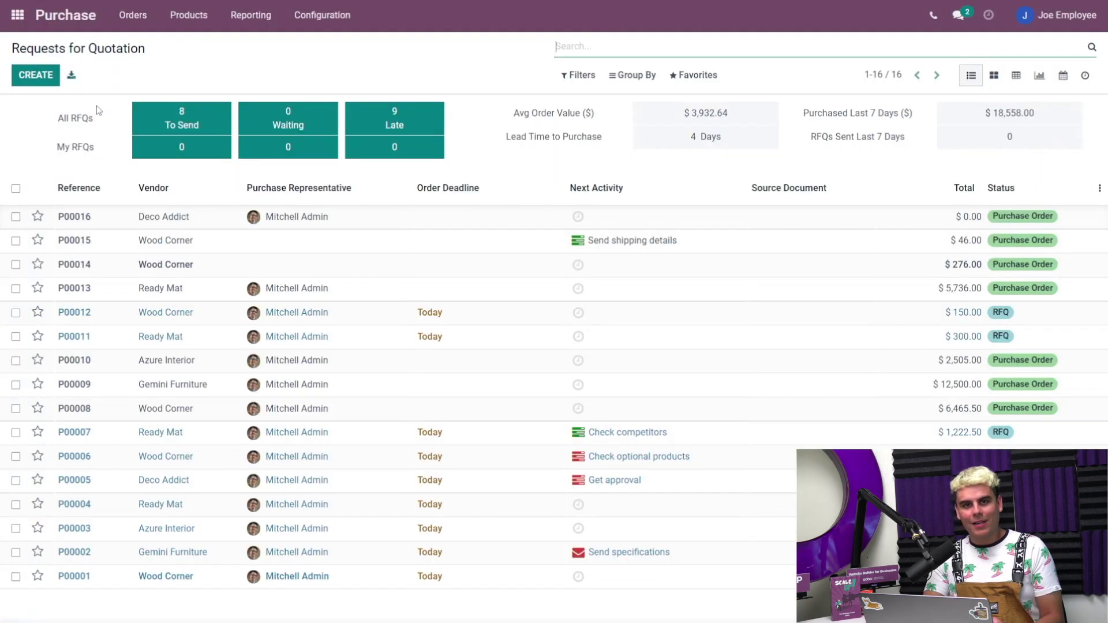
Step: Create an RFQ for Azure Interior with 2 Acoustic Bloc Screens
{"action": "left_click", "coordinate": [43, 77]}
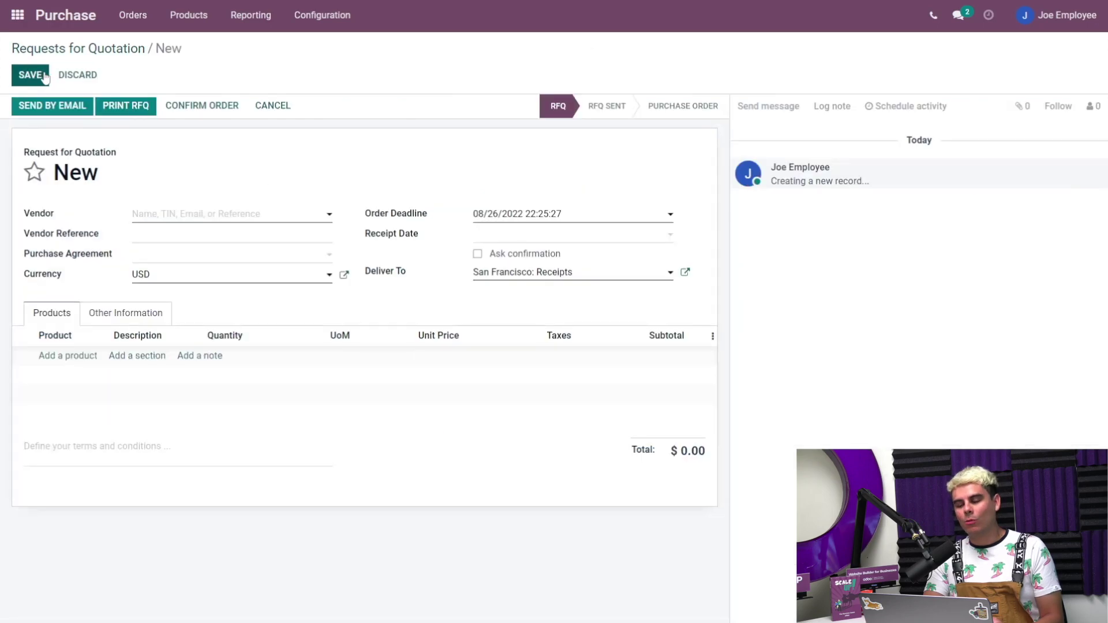
{"action": "left_click", "coordinate": [159, 217]}
{"action": "left_click", "coordinate": [167, 230]}
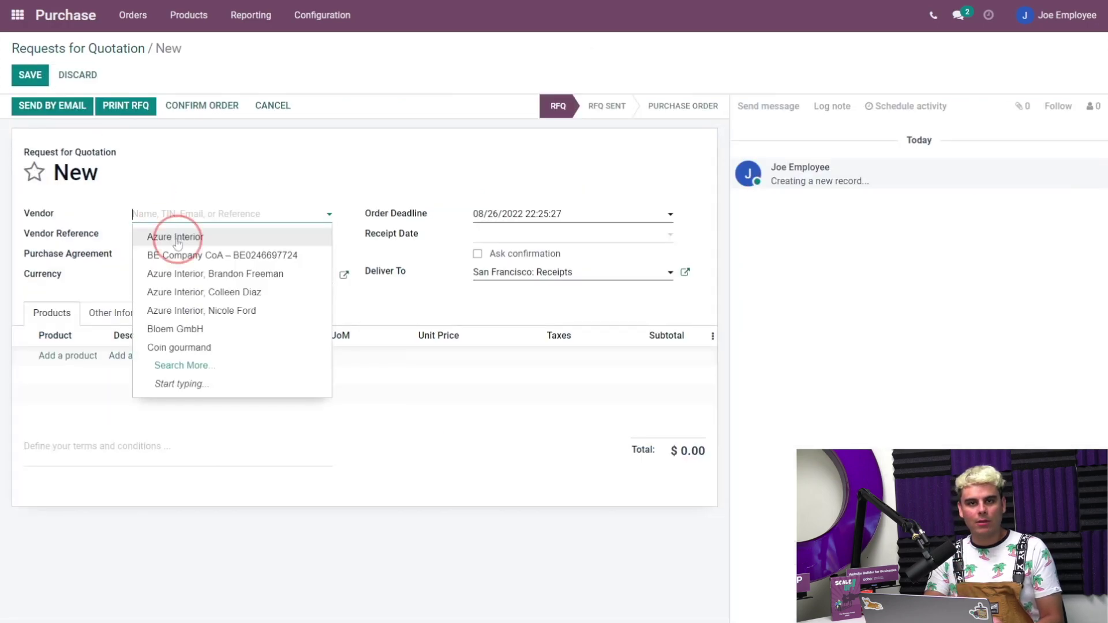
{"action": "left_click", "coordinate": [72, 356]}
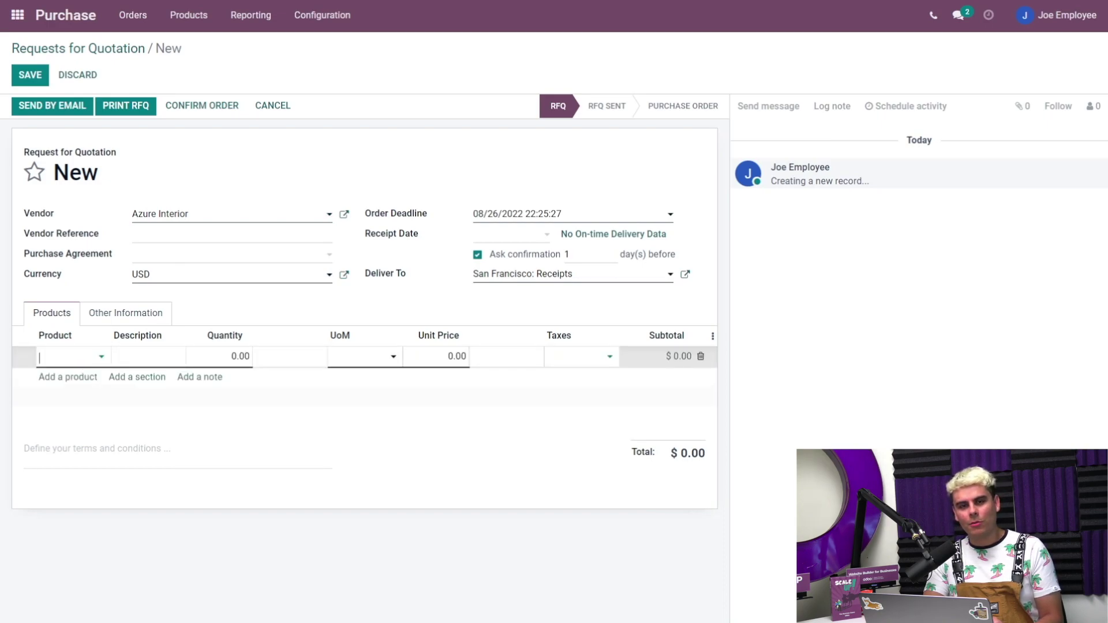
{"action": "type", "text": "aco"}
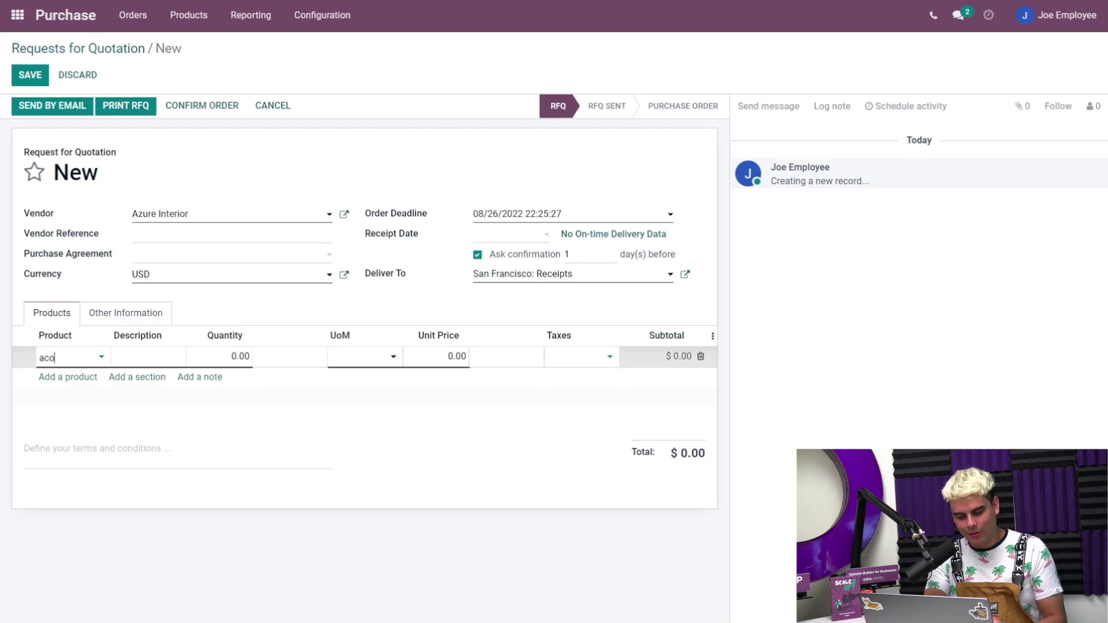
{"action": "type", "text": "ust"}
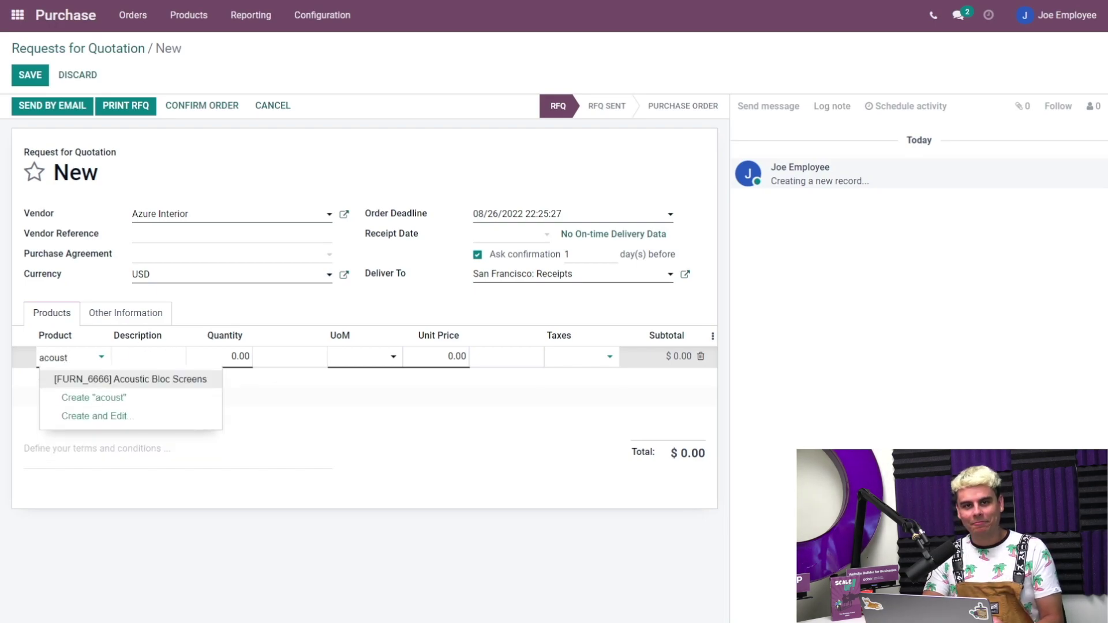
{"action": "left_click", "coordinate": [167, 382]}
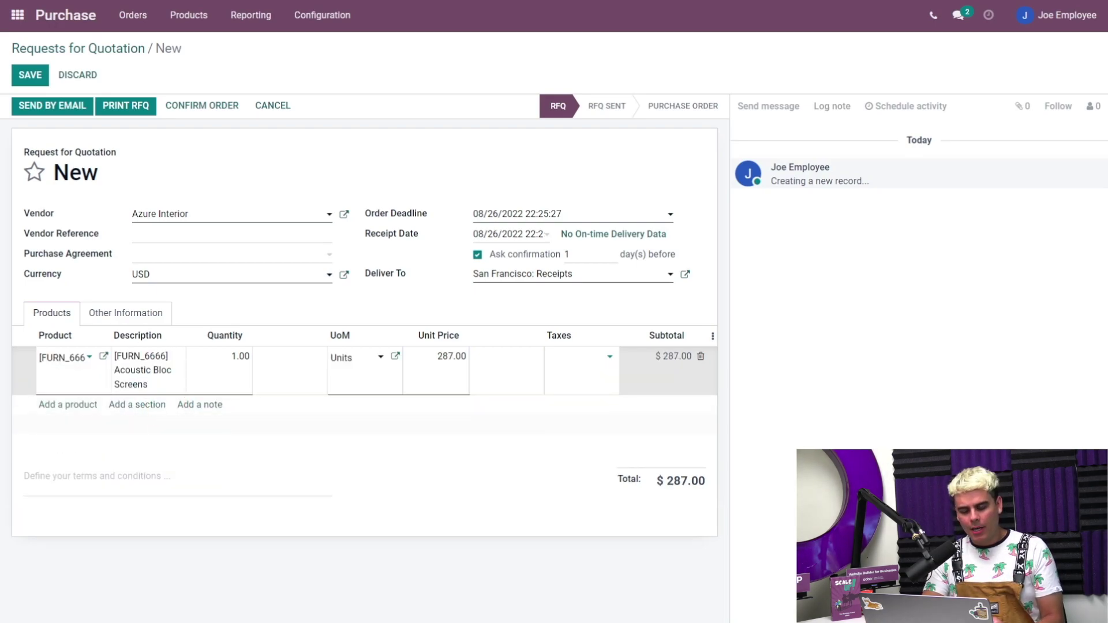
{"action": "left_click", "coordinate": [239, 356]}
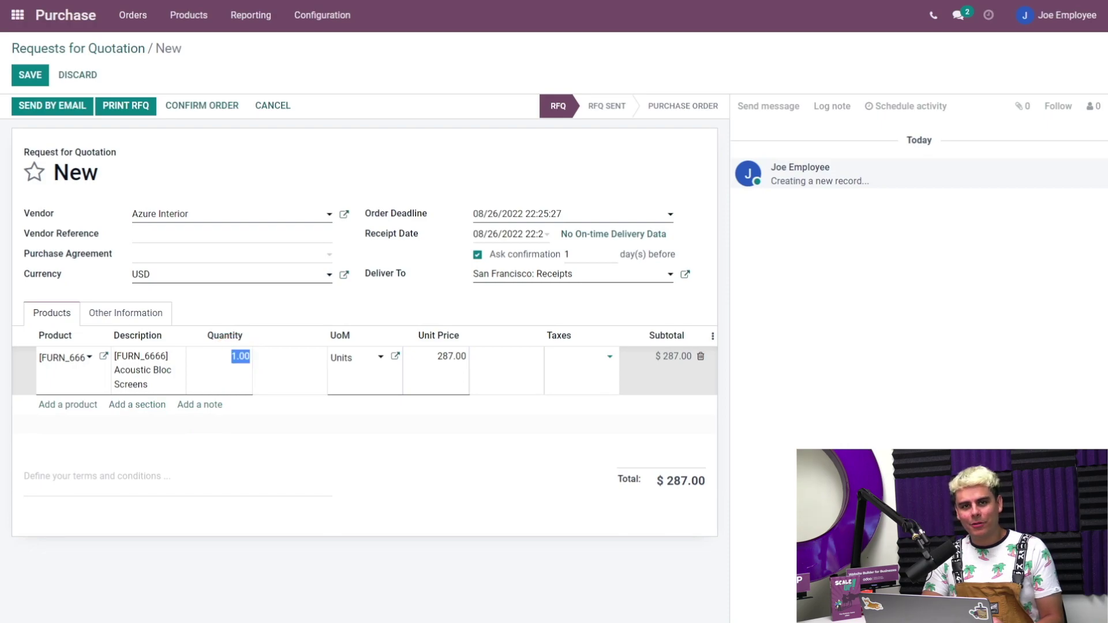
{"action": "type", "text": "2"}
{"action": "left_click", "coordinate": [260, 315]}
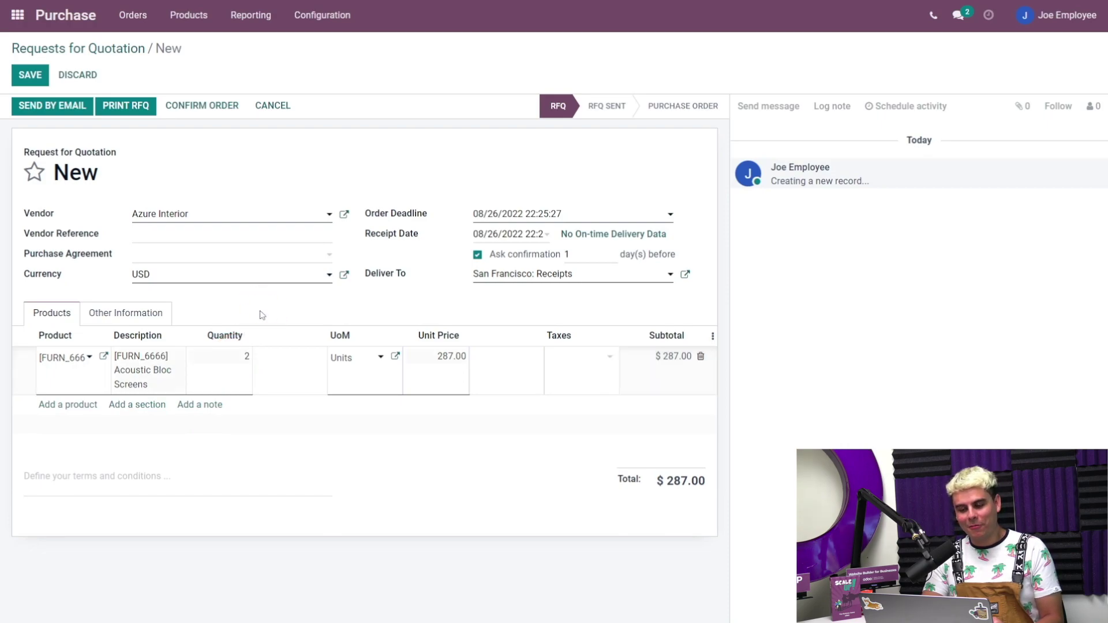
Step: Confirm the $574.00 order so it goes To Approve, then view it as the manager
{"action": "left_click", "coordinate": [173, 107]}
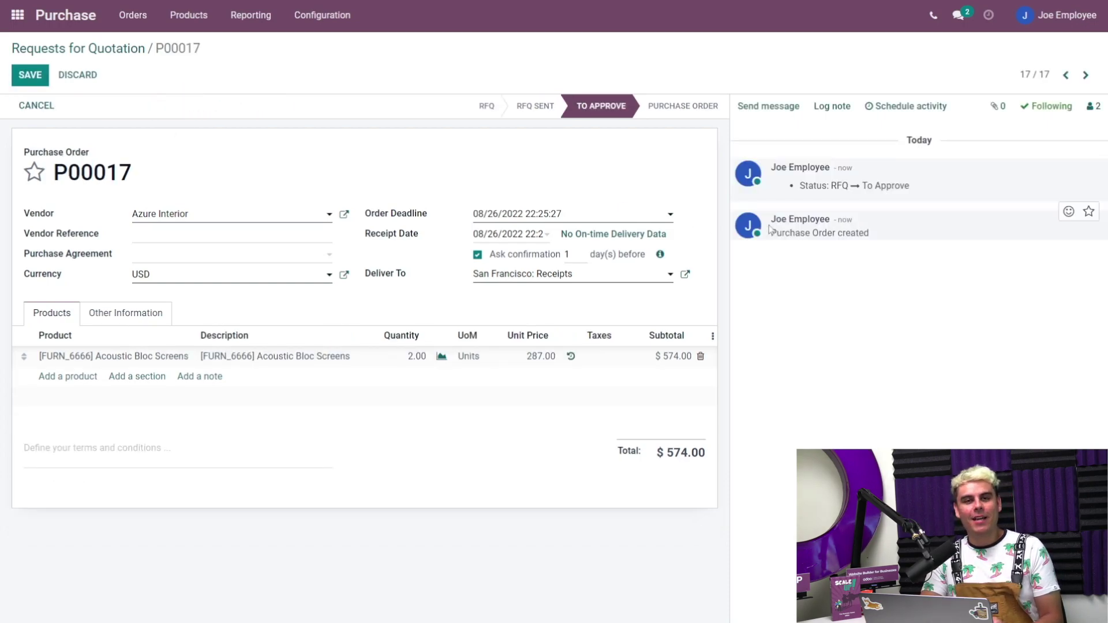
{"action": "left_click_drag", "start_coordinate": [922, 184], "coordinate": [785, 185]}
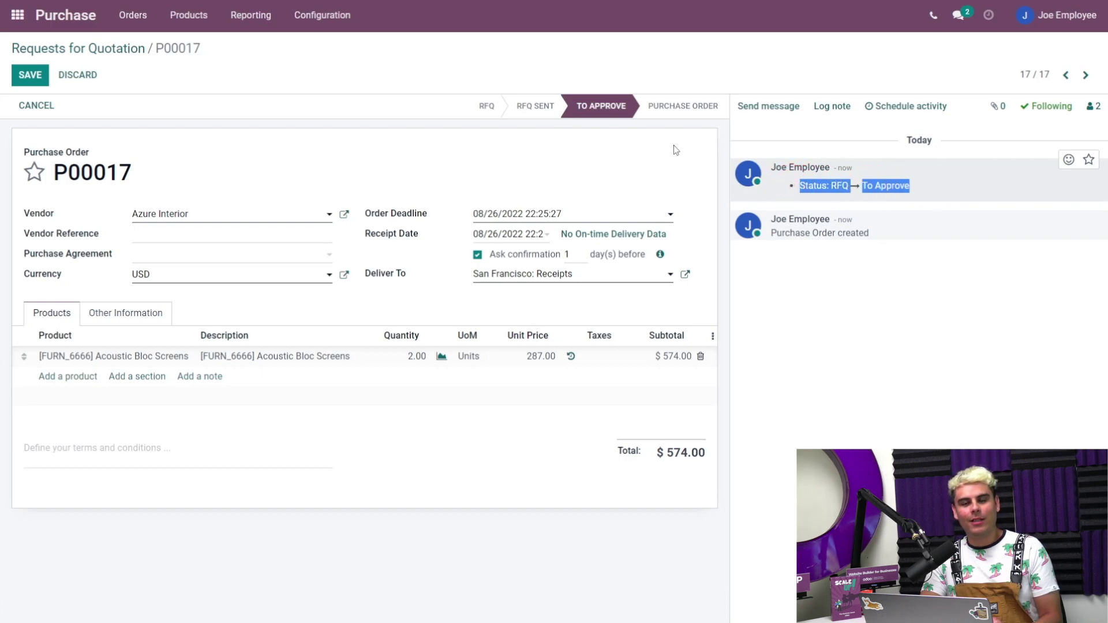
{"action": "left_click", "coordinate": [597, 110]}
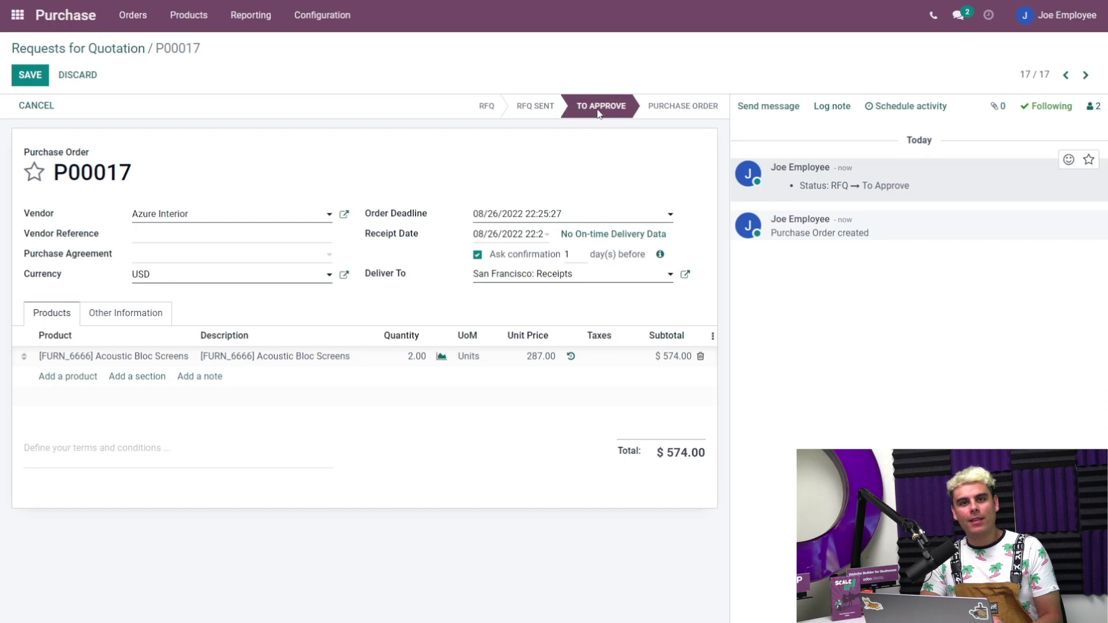
{"action": "double_click", "coordinate": [599, 116]}
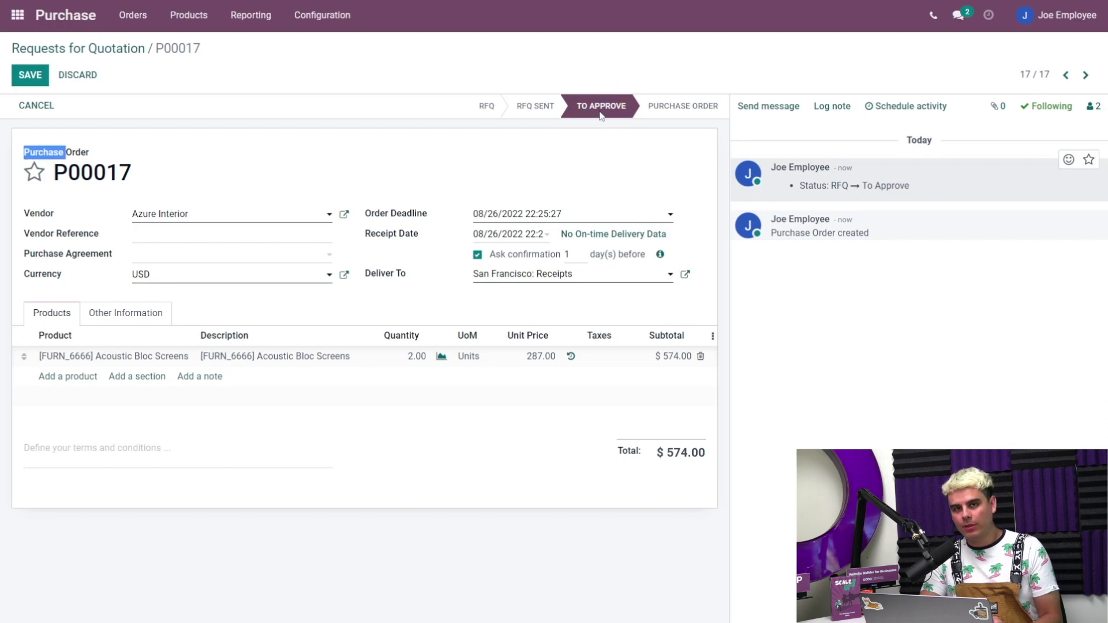
{"action": "left_click", "coordinate": [356, 153]}
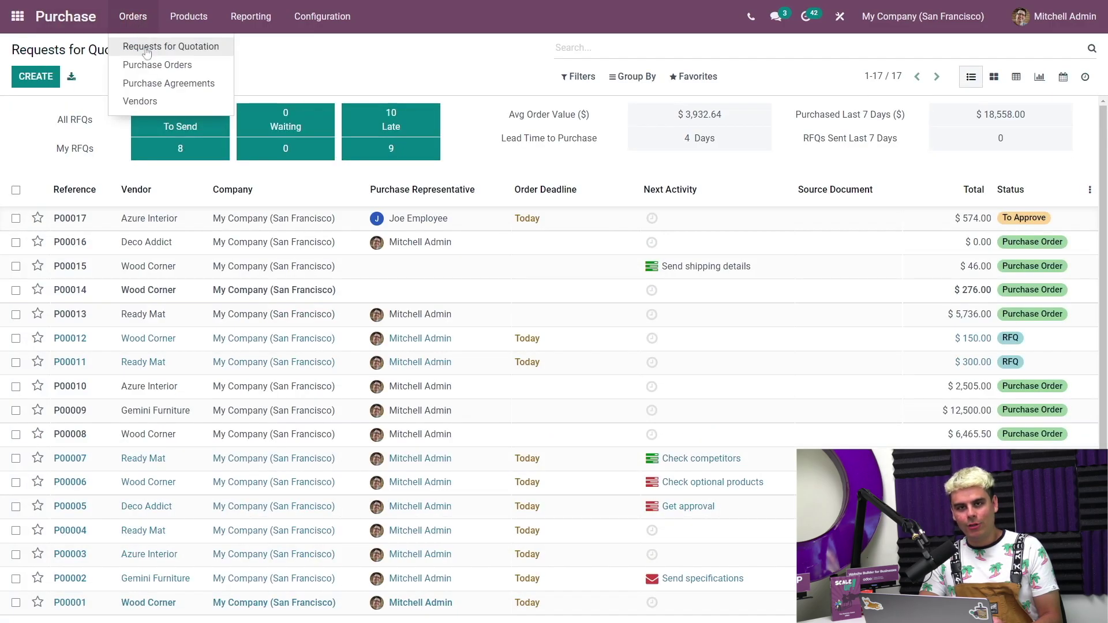
Step: Filter the Requests for Quotation list to To Approve and open order P00017
{"action": "left_click", "coordinate": [147, 45]}
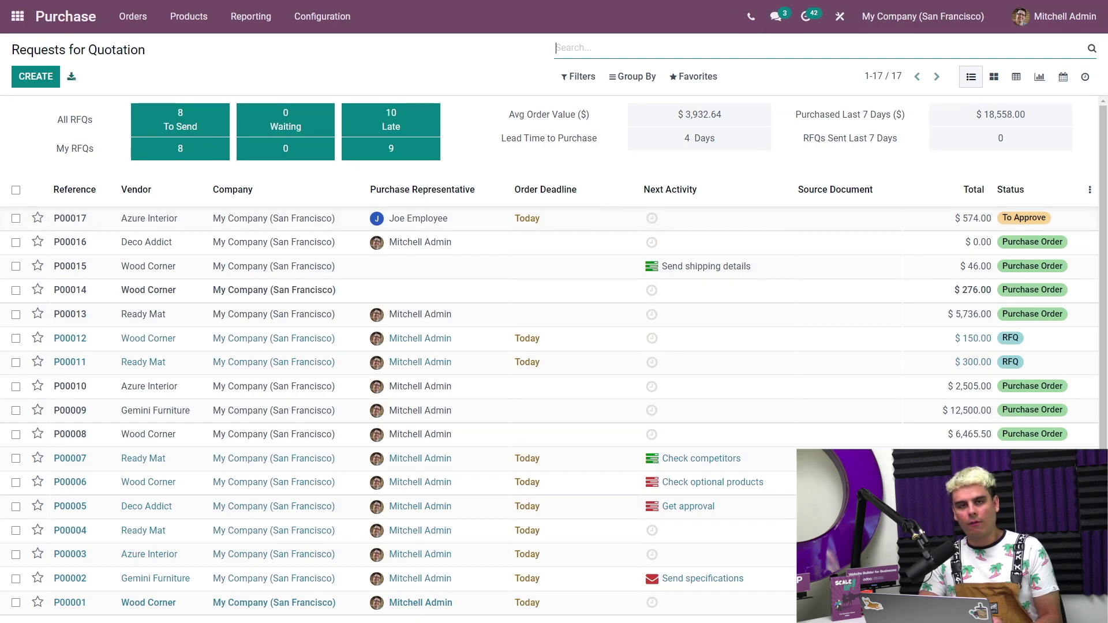
{"action": "left_click", "coordinate": [580, 77]}
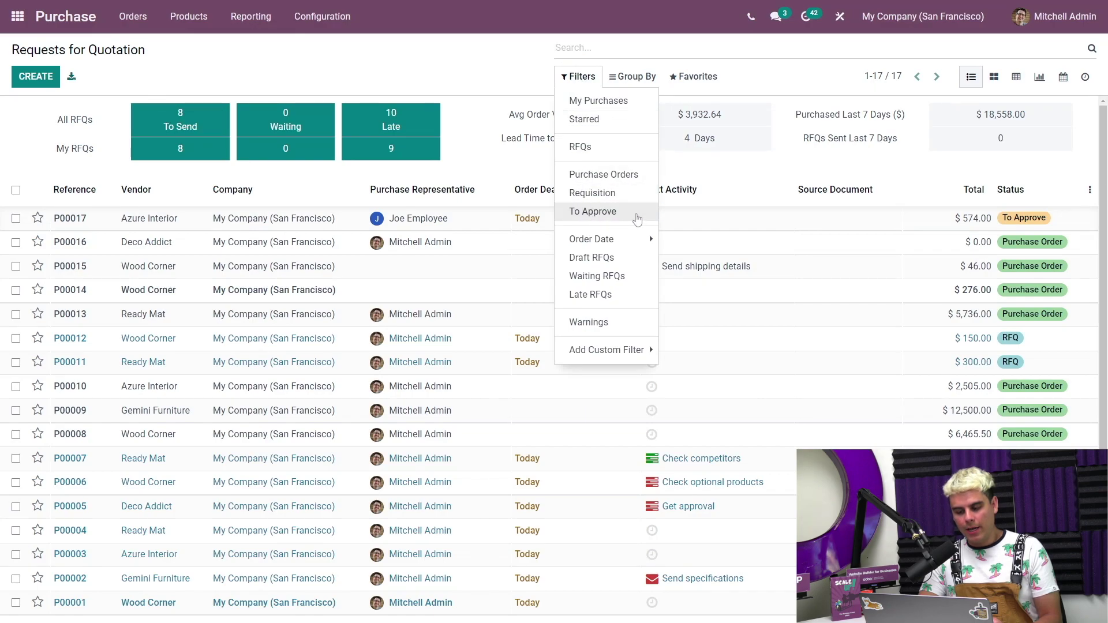
{"action": "left_click", "coordinate": [626, 220]}
{"action": "left_click", "coordinate": [484, 61]}
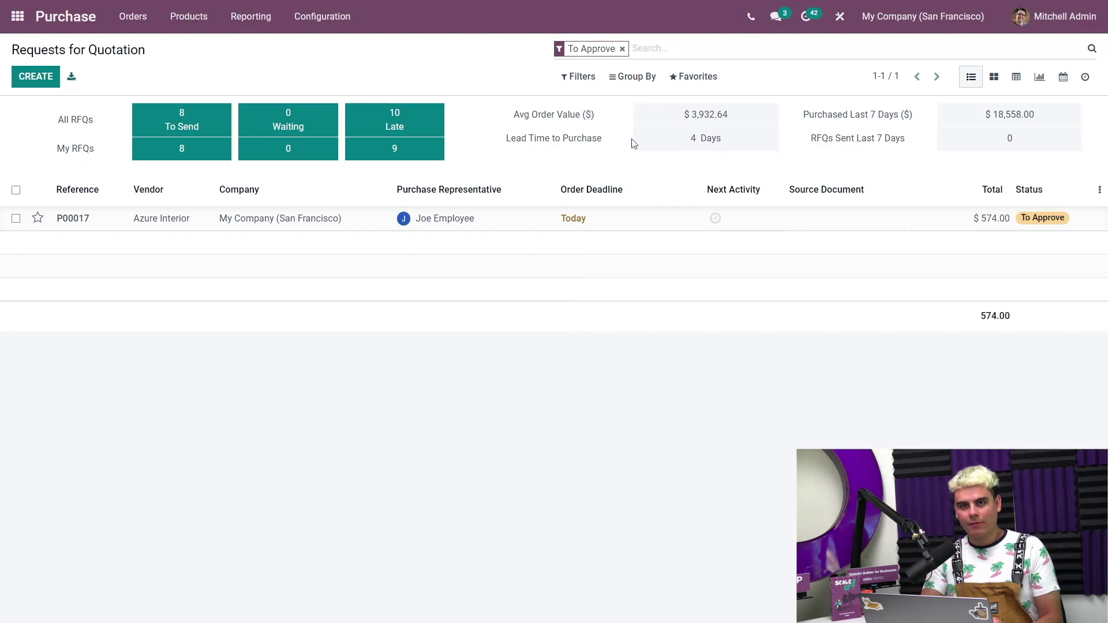
{"action": "left_click", "coordinate": [627, 227]}
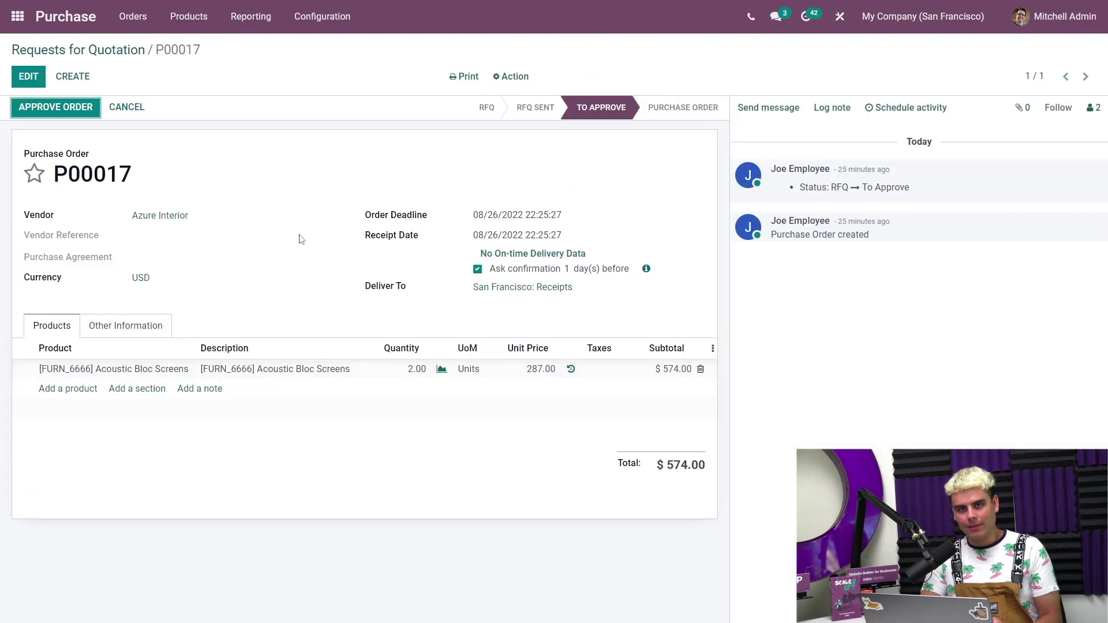
Step: Approve P00017, turning it into a Purchase Order with one receipt
{"action": "left_click", "coordinate": [72, 118]}
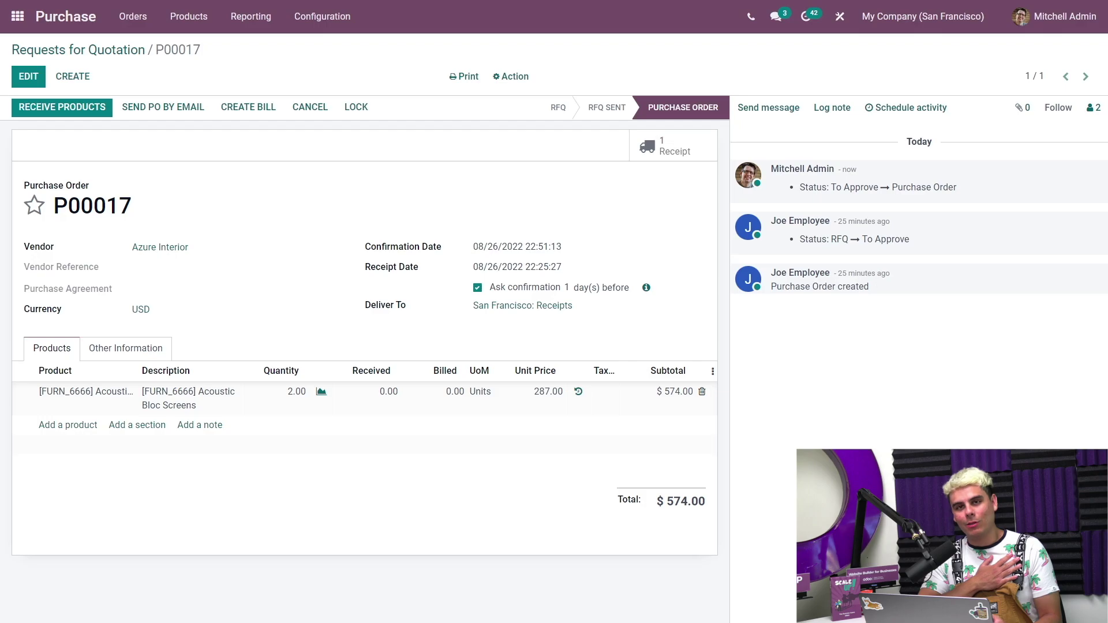
{"action": "left_click", "coordinate": [61, 106]}
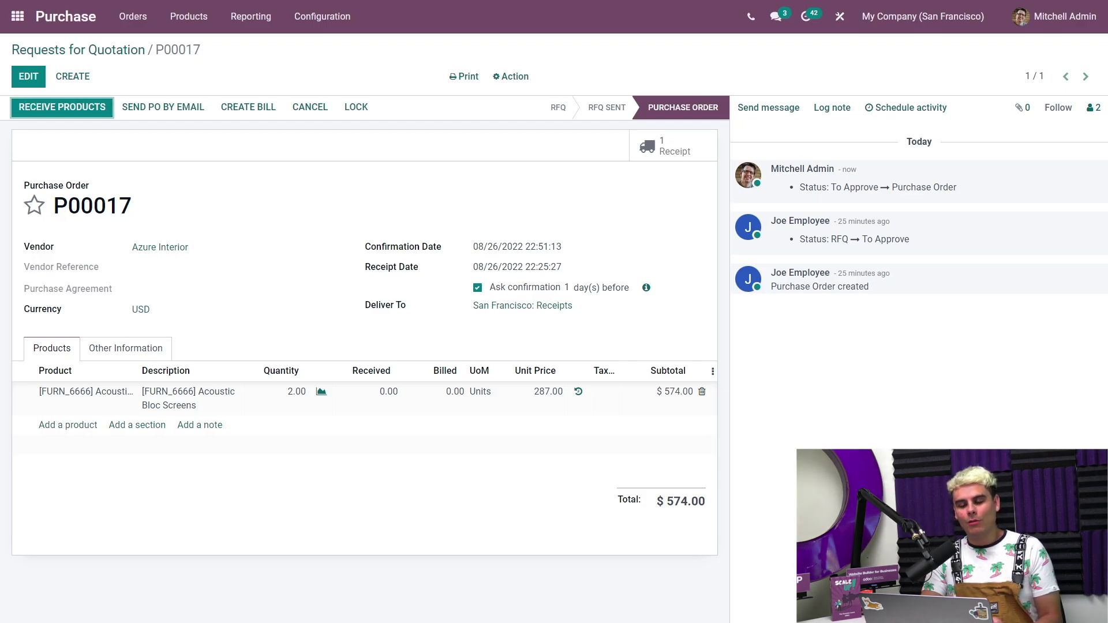
Step: Tick Warnings under Orders in the Purchase settings and save
{"action": "left_click", "coordinate": [341, 22]}
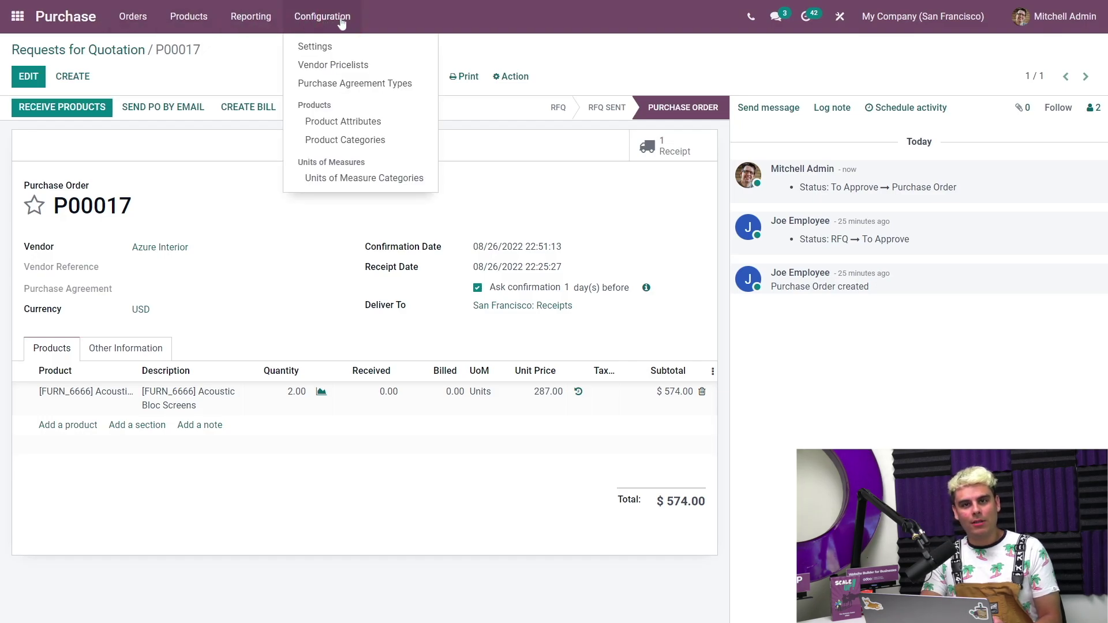
{"action": "left_click", "coordinate": [339, 46]}
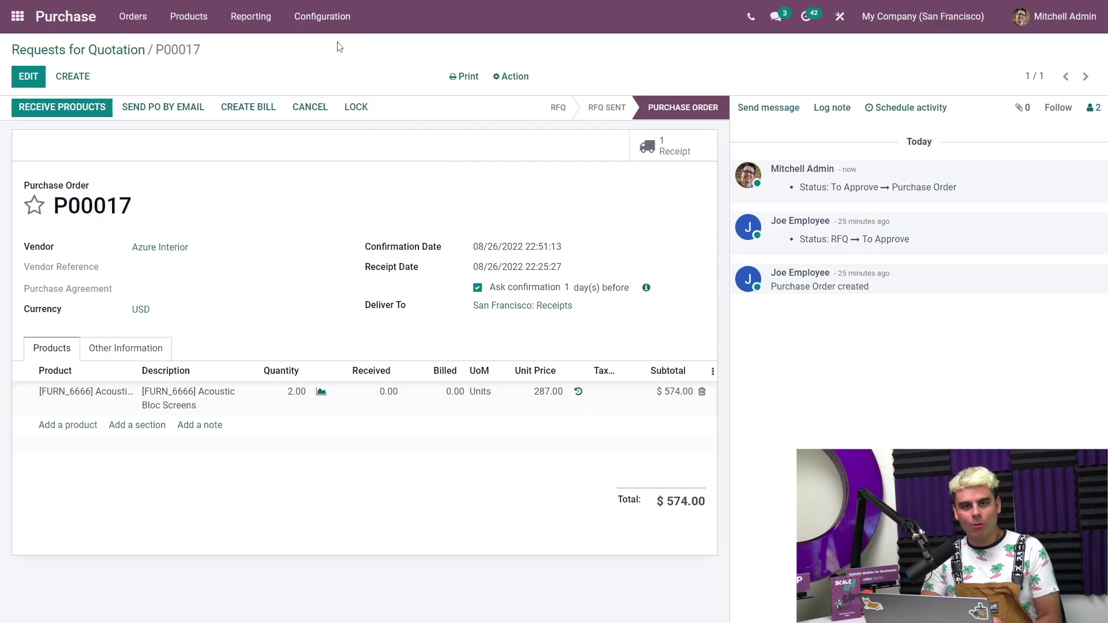
{"action": "scroll", "coordinate": [337, 276], "scroll_direction": "down", "scroll_amount": 2}
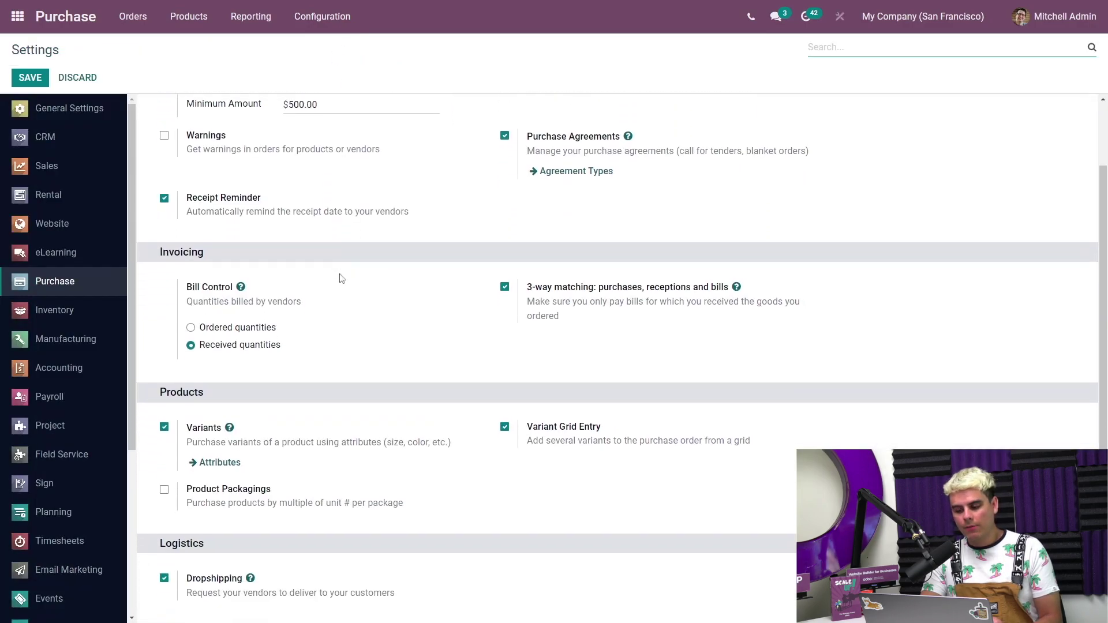
{"action": "scroll", "coordinate": [341, 279], "scroll_direction": "up", "scroll_amount": 2}
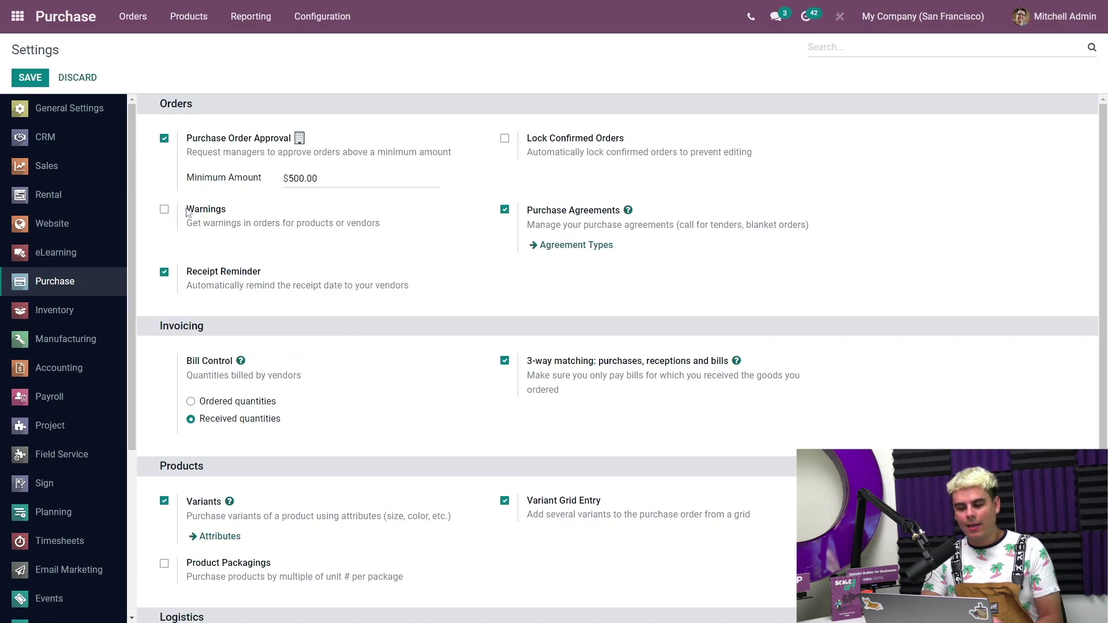
{"action": "left_click", "coordinate": [163, 210]}
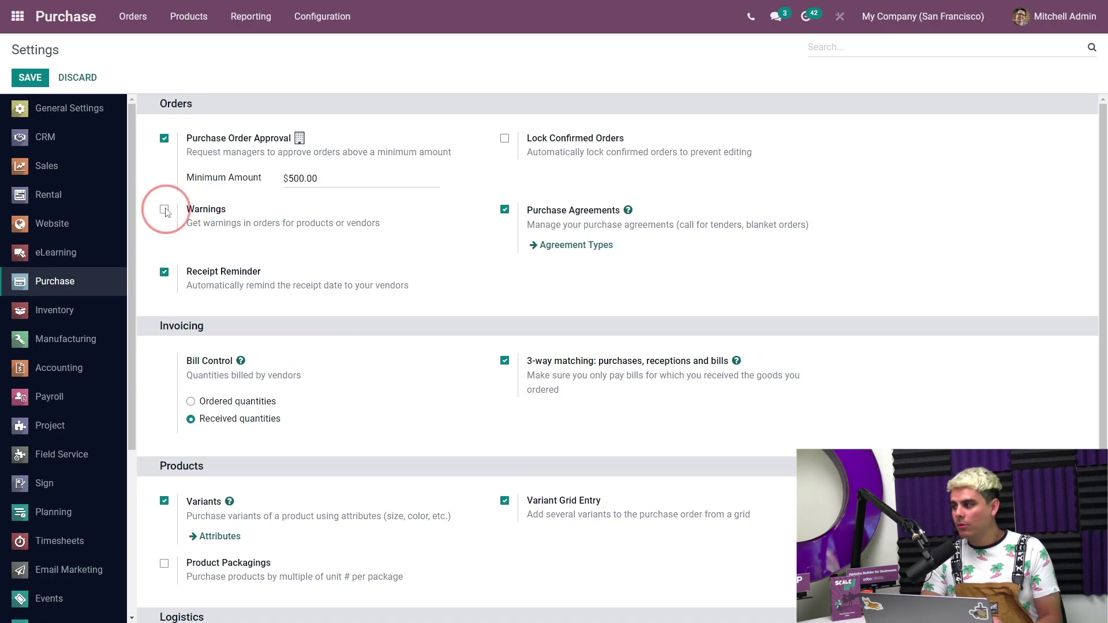
{"action": "left_click", "coordinate": [32, 80]}
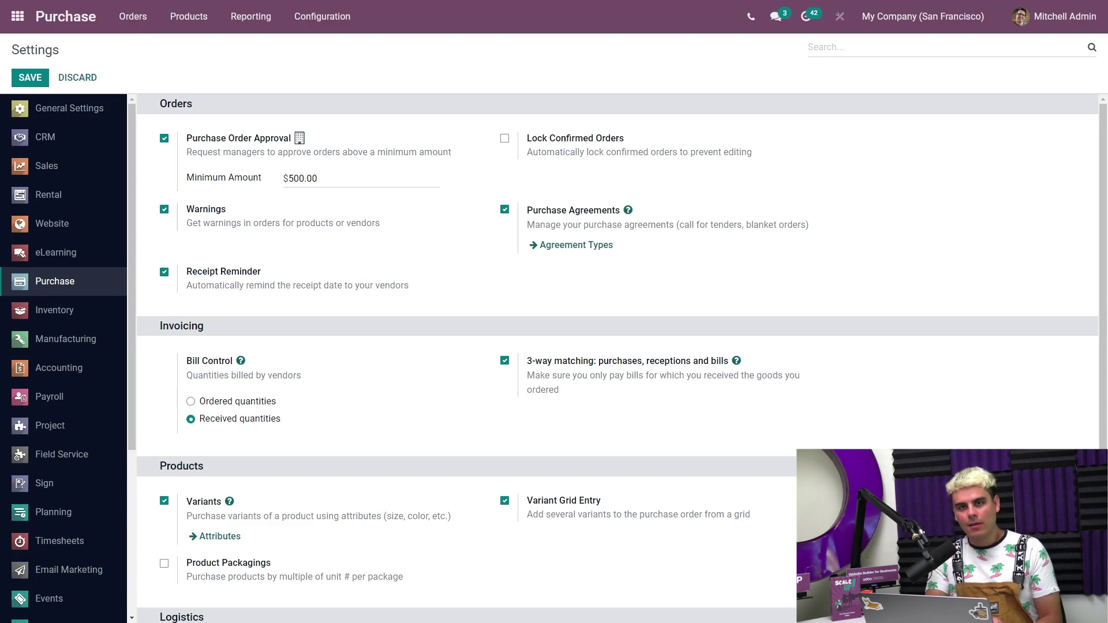
{"action": "left_click", "coordinate": [144, 23]}
Step: Set vendor Azure Interior's purchase order warning type to Warning
{"action": "left_click", "coordinate": [154, 107]}
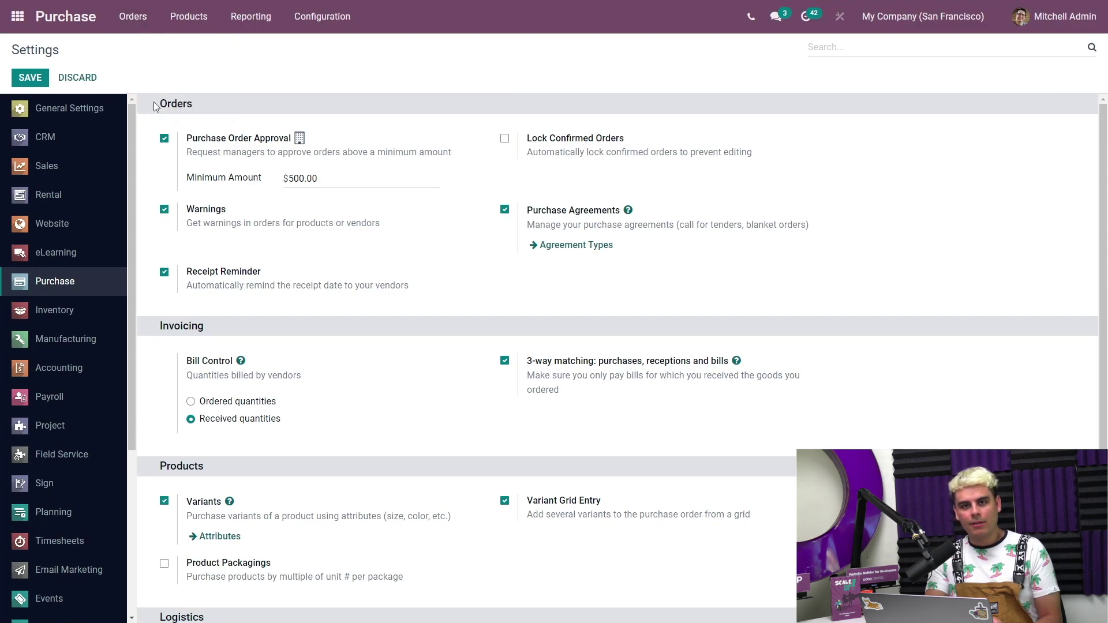
{"action": "left_click", "coordinate": [152, 131]}
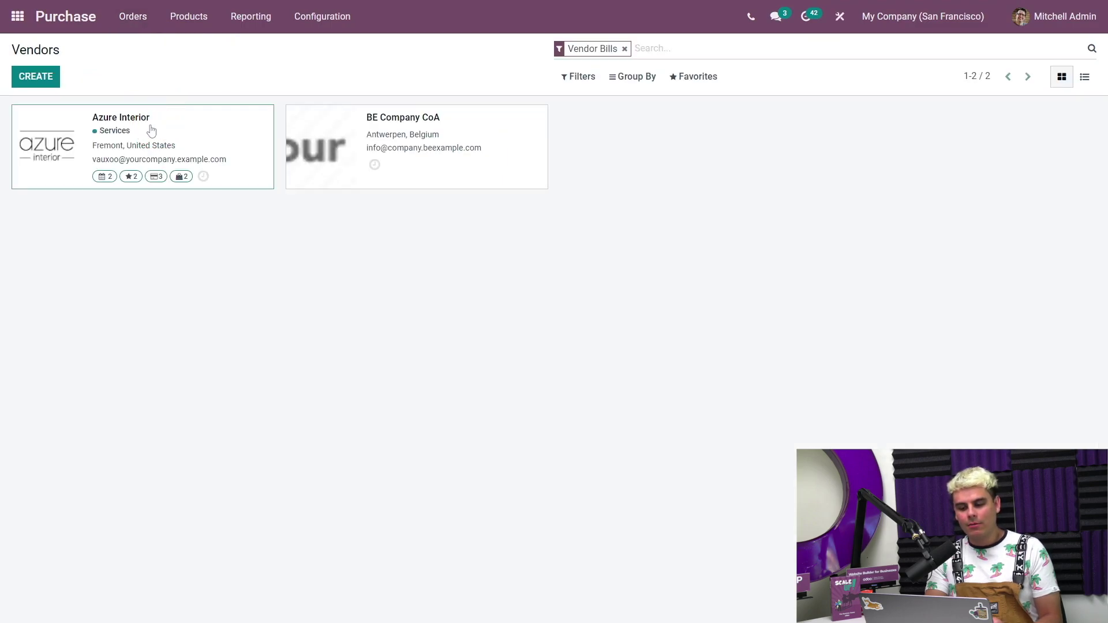
{"action": "left_click", "coordinate": [35, 83]}
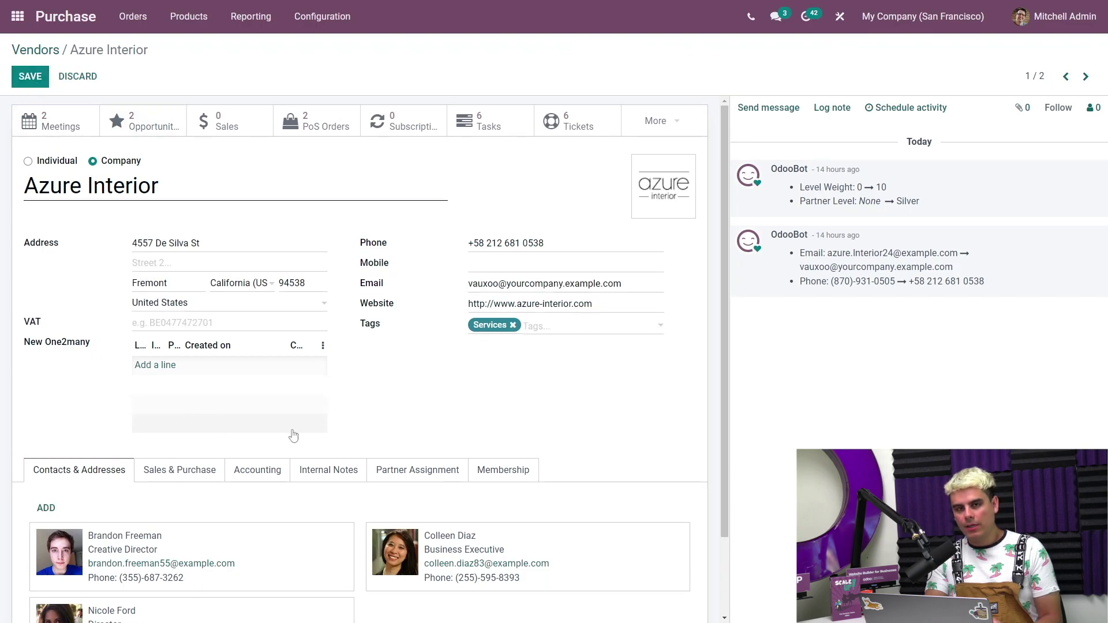
{"action": "left_click", "coordinate": [346, 470]}
{"action": "scroll", "coordinate": [346, 448], "scroll_direction": "down", "scroll_amount": 2}
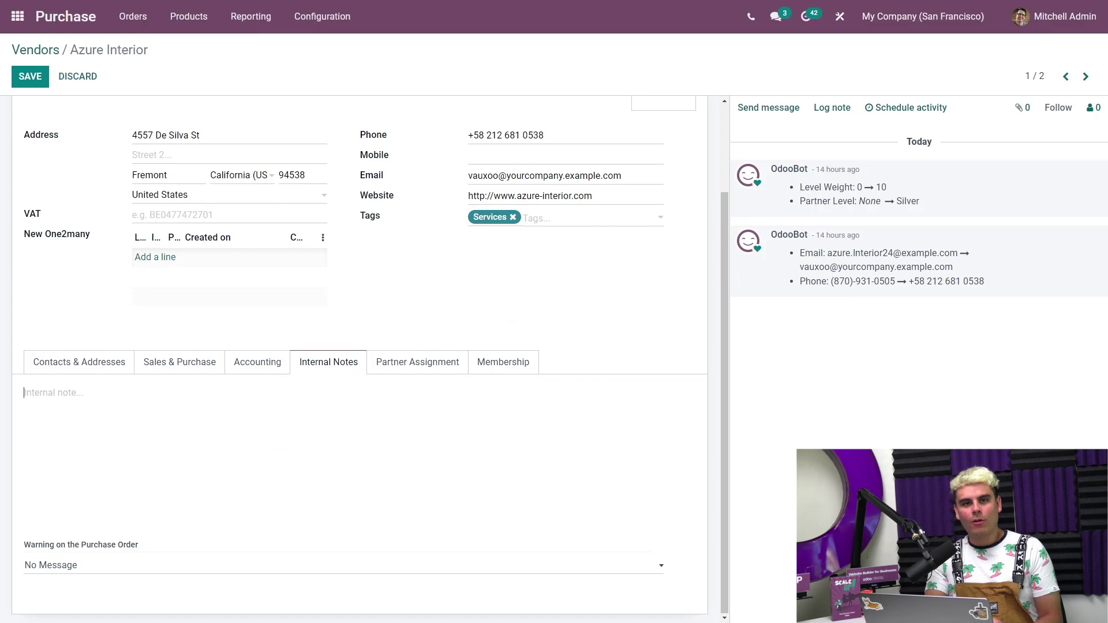
{"action": "left_click", "coordinate": [163, 571]}
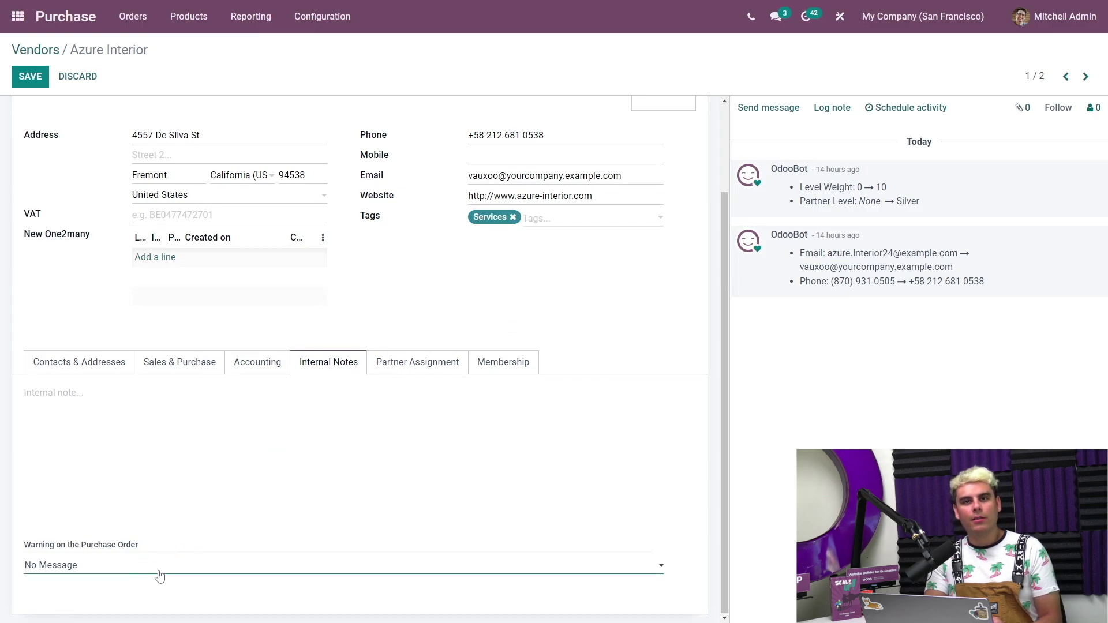
{"action": "left_click", "coordinate": [138, 605]}
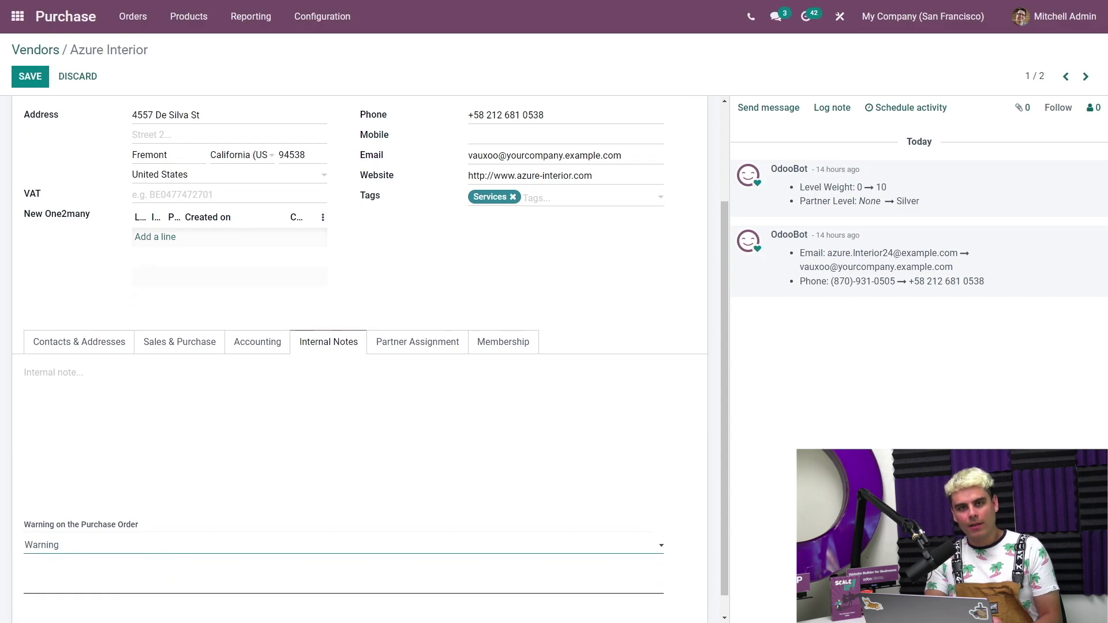
Step: Enter the warning message 'Unresponsive dont use if in a rush!!' and save the vendor
{"action": "scroll", "coordinate": [138, 582], "scroll_direction": "down", "scroll_amount": 1}
{"action": "left_click", "coordinate": [139, 552]}
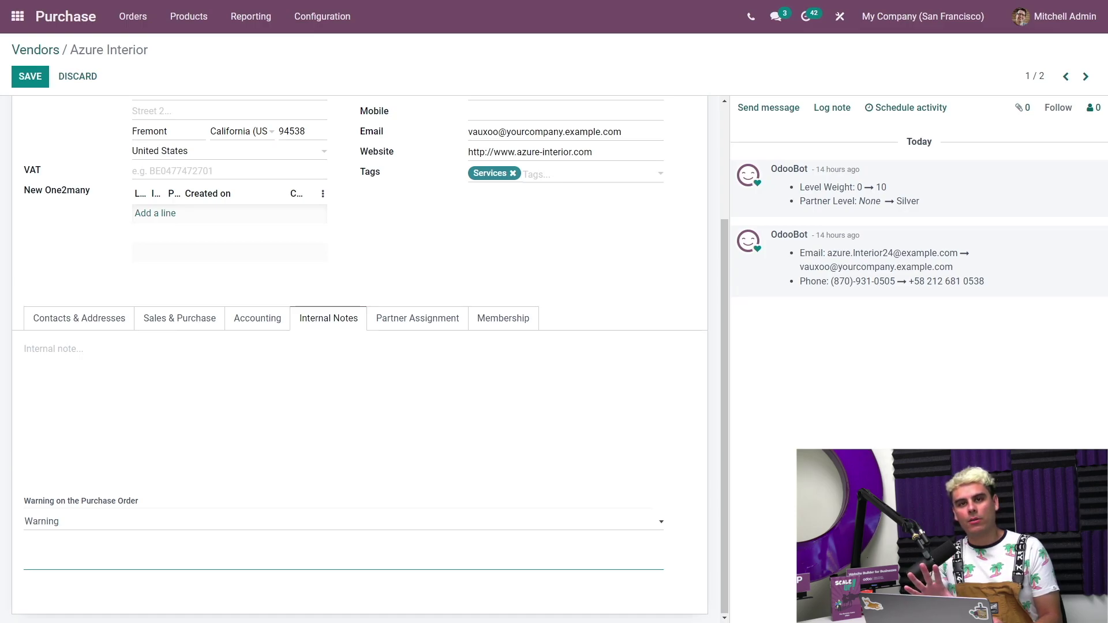
{"action": "type", "text": "U"}
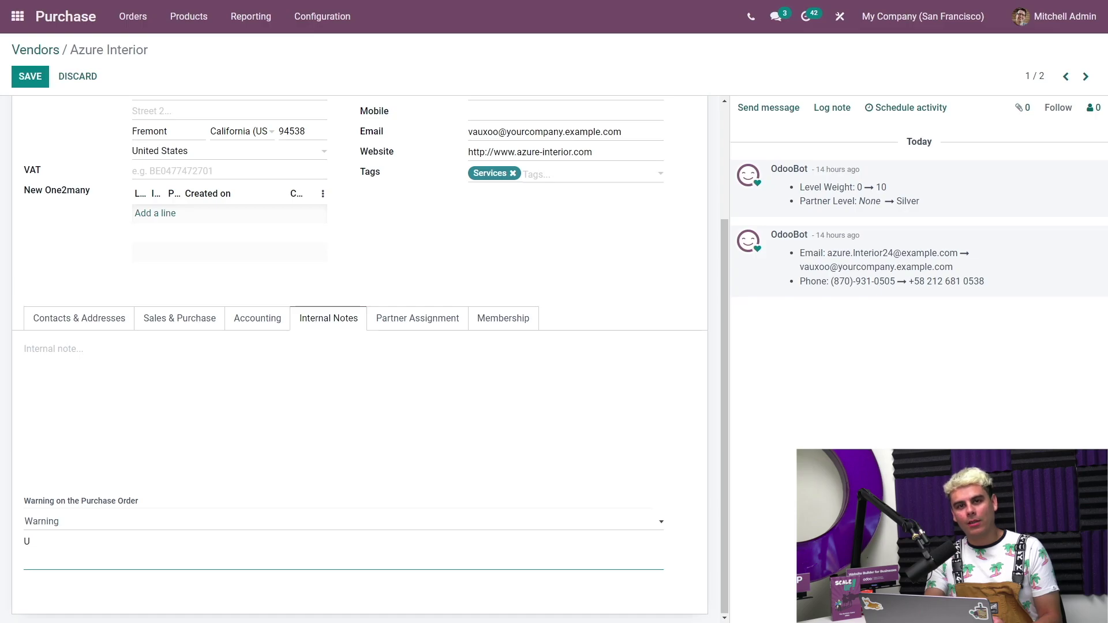
{"action": "type", "text": "nrespo"}
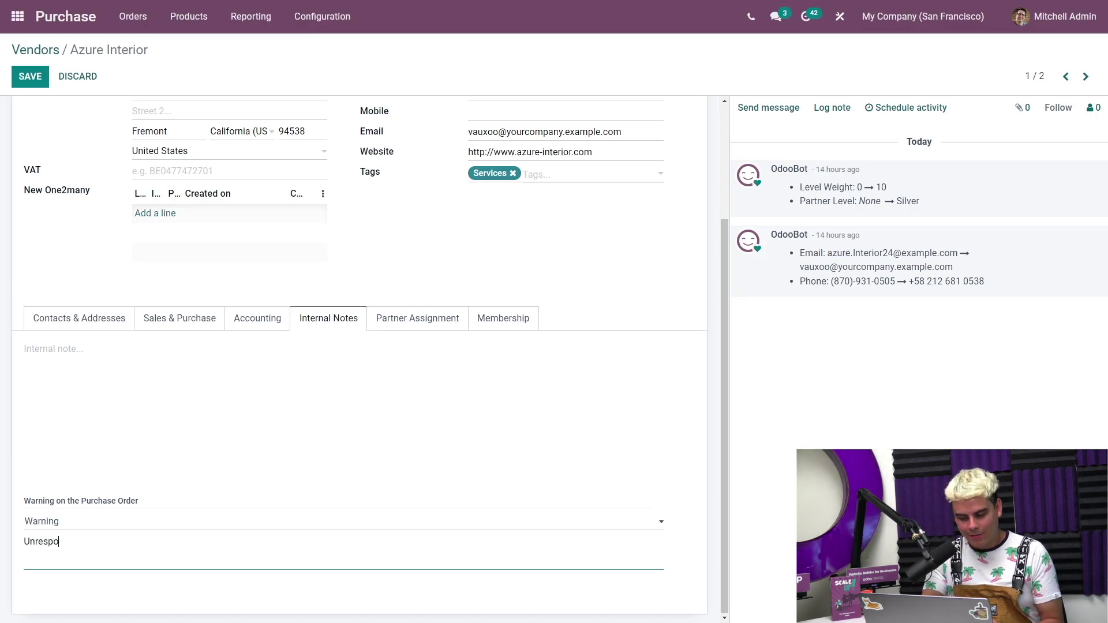
{"action": "type", "text": "nsive"}
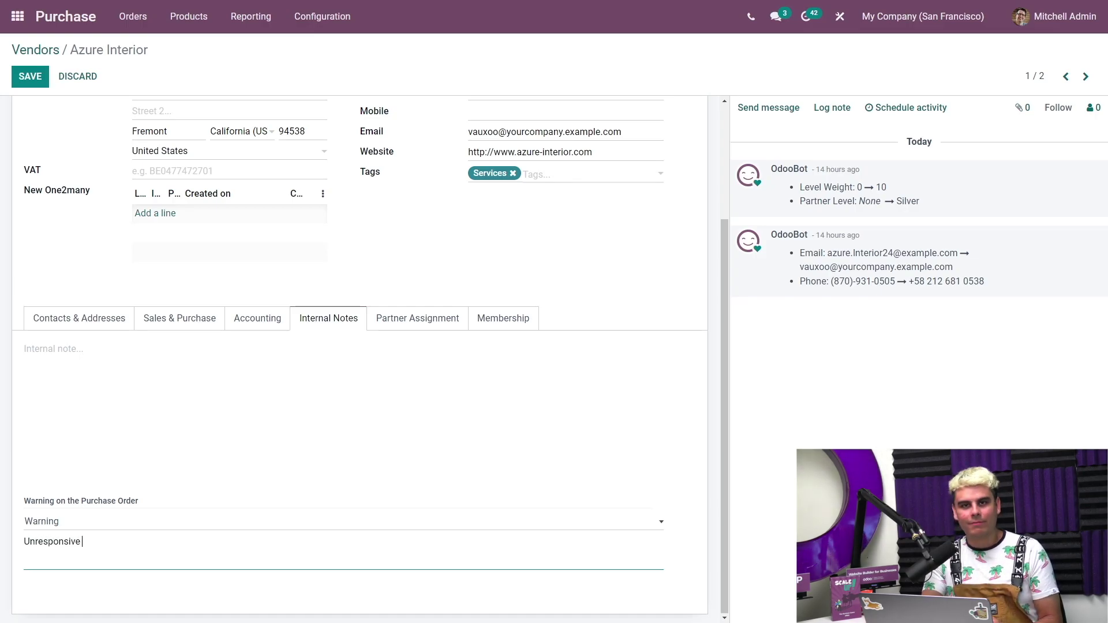
{"action": "type", "text": " do"}
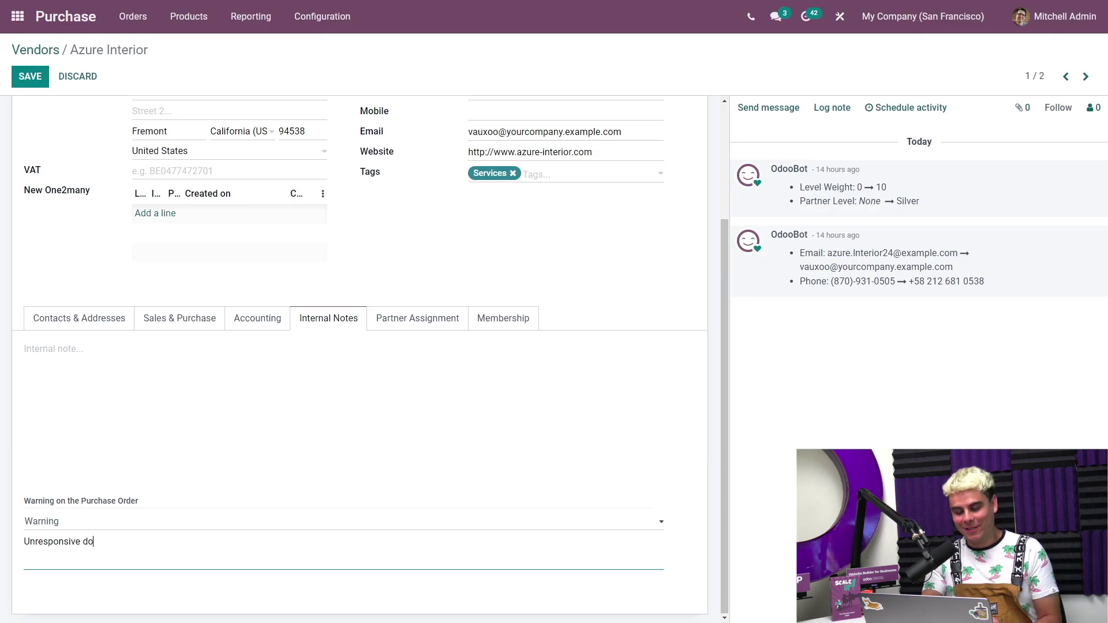
{"action": "type", "text": "nt use if in a rush"}
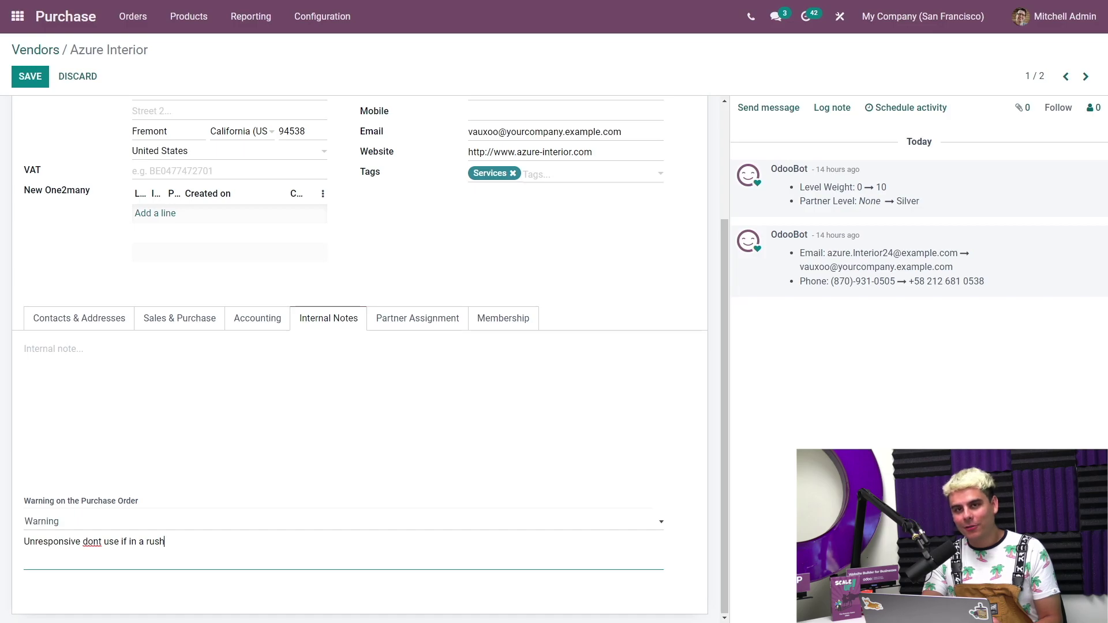
{"action": "type", "text": "!!"}
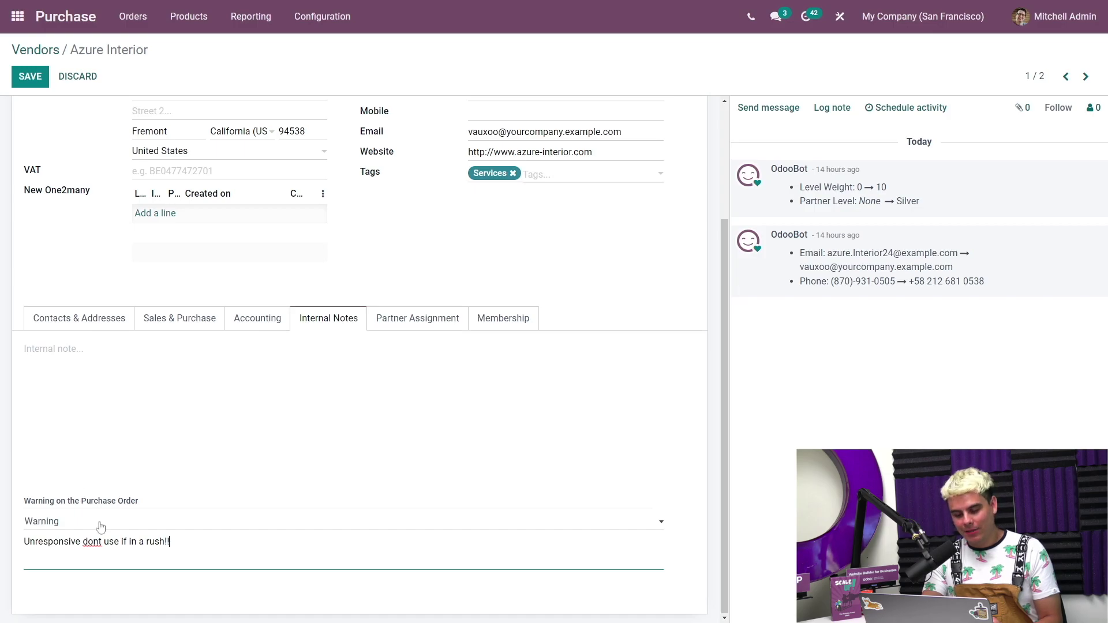
{"action": "left_click", "coordinate": [32, 79]}
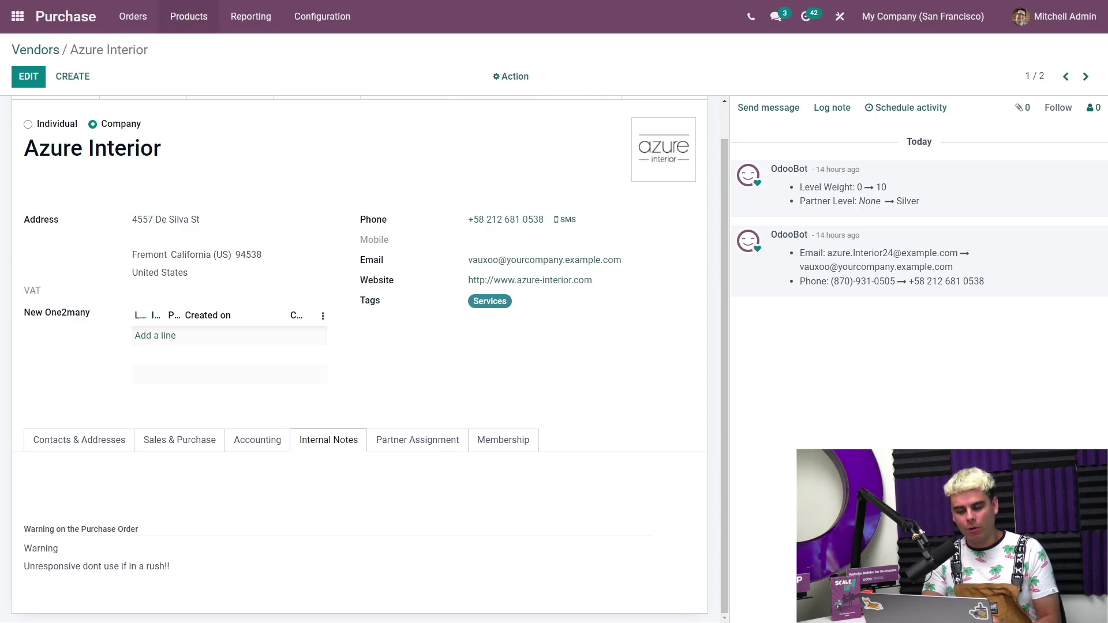
{"action": "left_click", "coordinate": [183, 16]}
Step: Set the Cabinet with Doors product's purchase warning to Blocking Message
{"action": "left_click", "coordinate": [193, 46]}
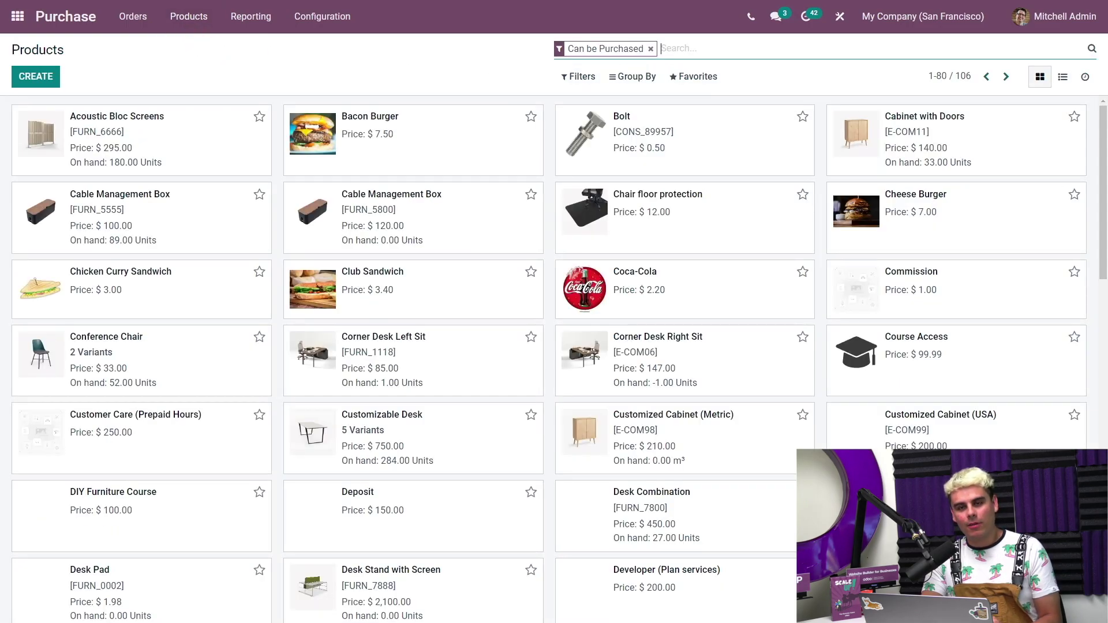
{"action": "type", "text": "cabinet"}
{"action": "key", "text": "Return"}
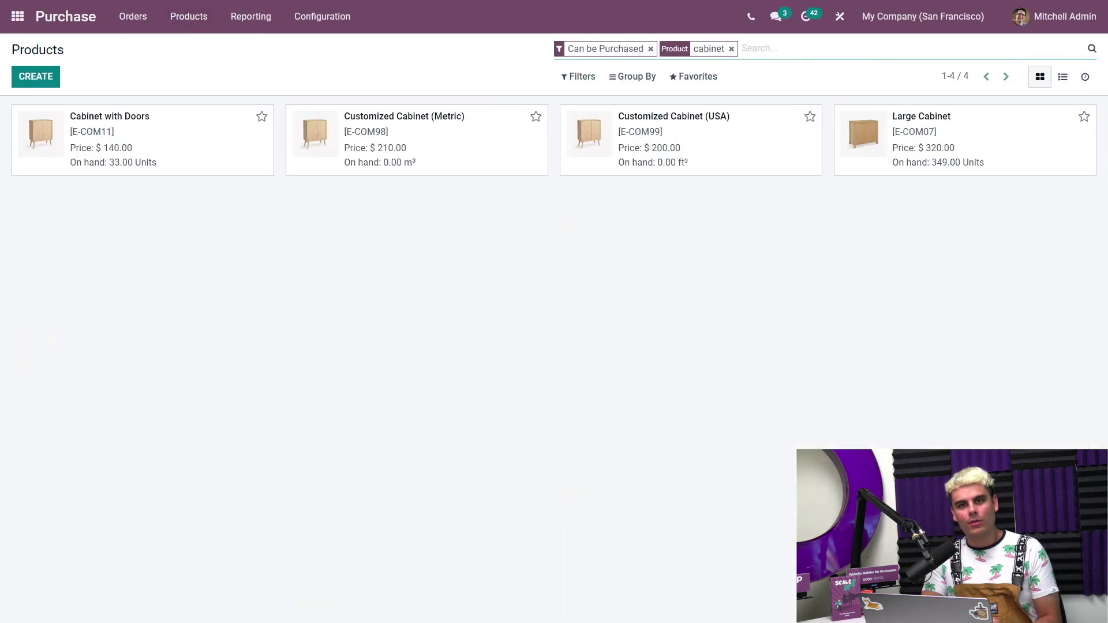
{"action": "left_click", "coordinate": [144, 120]}
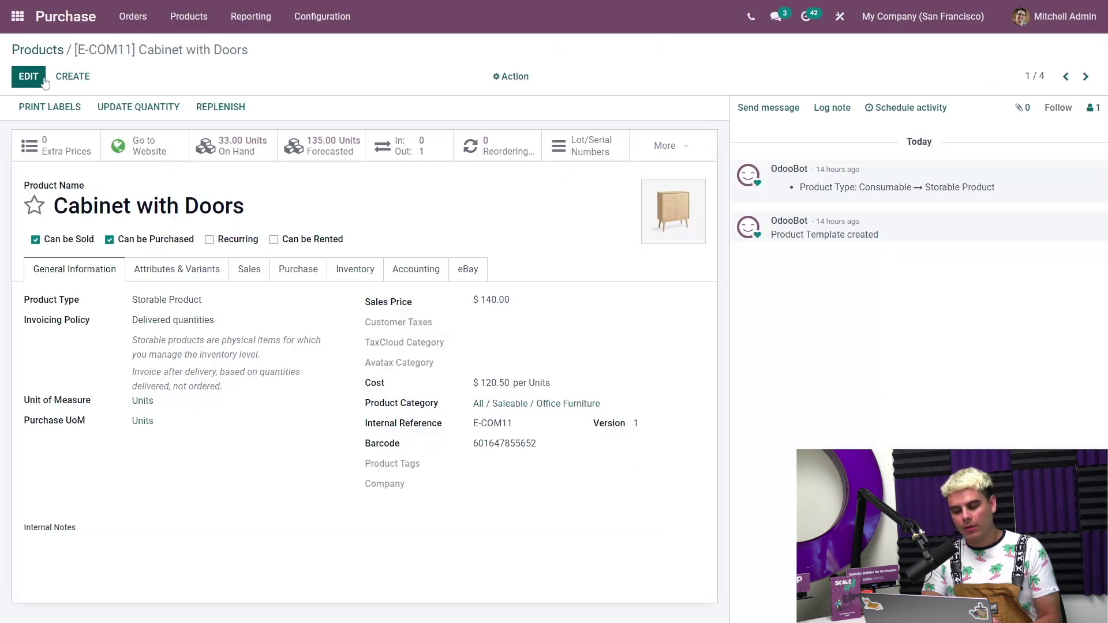
{"action": "left_click", "coordinate": [42, 79]}
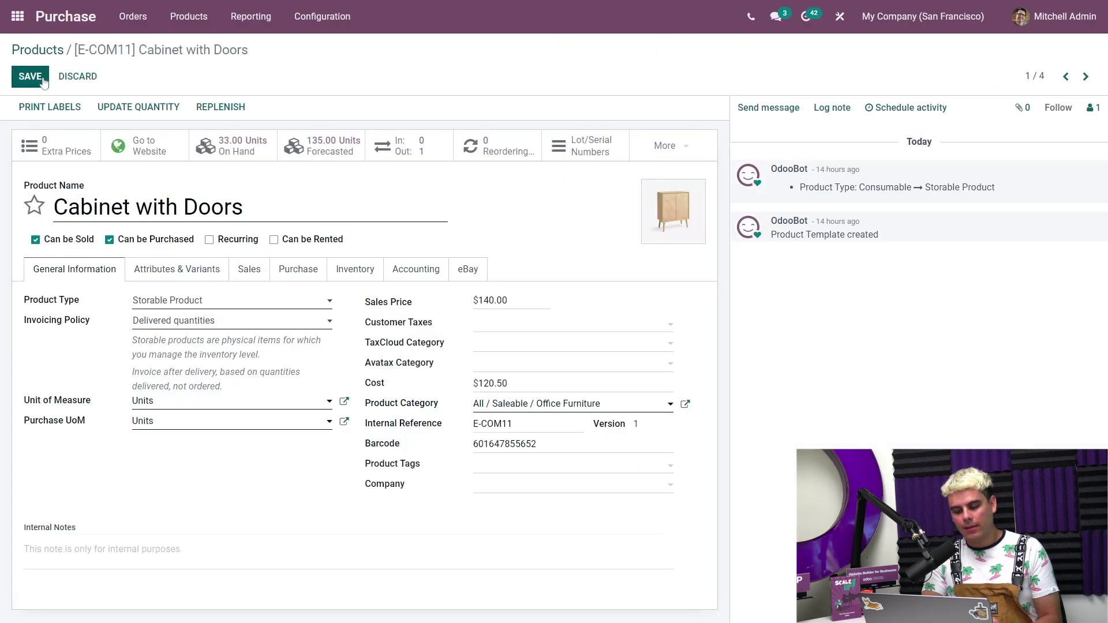
{"action": "left_click", "coordinate": [310, 276]}
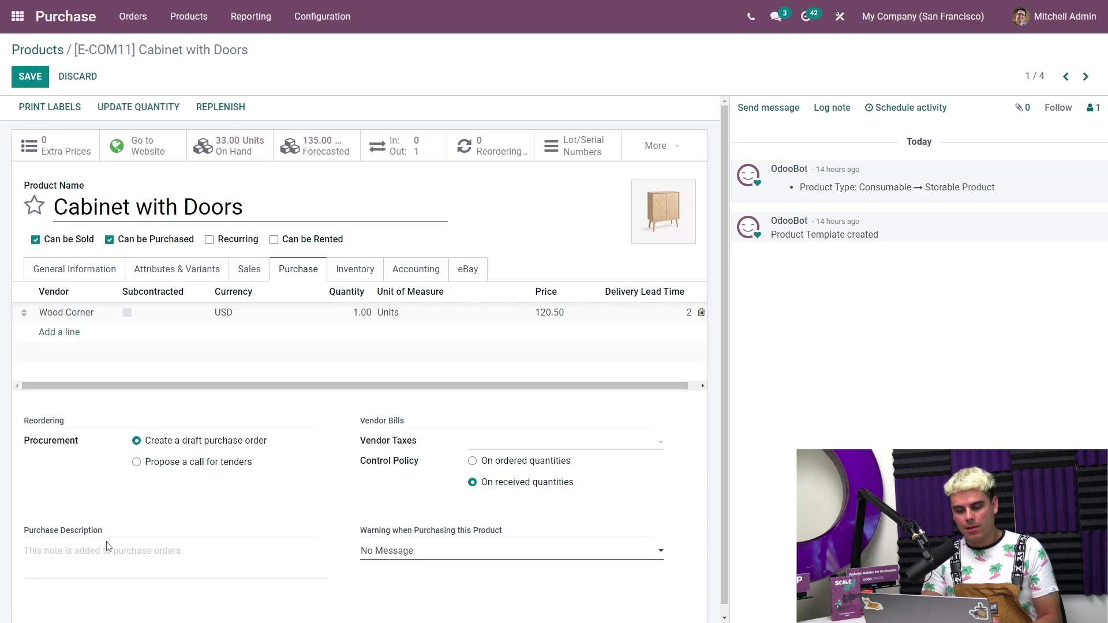
{"action": "left_click", "coordinate": [416, 551]}
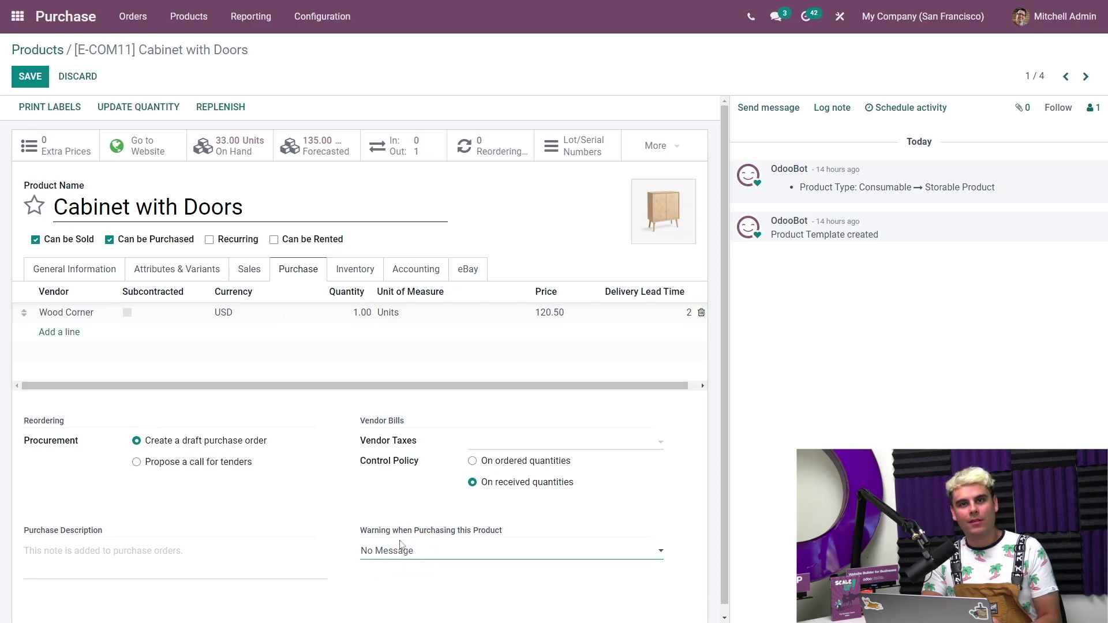
{"action": "left_click", "coordinate": [402, 573]}
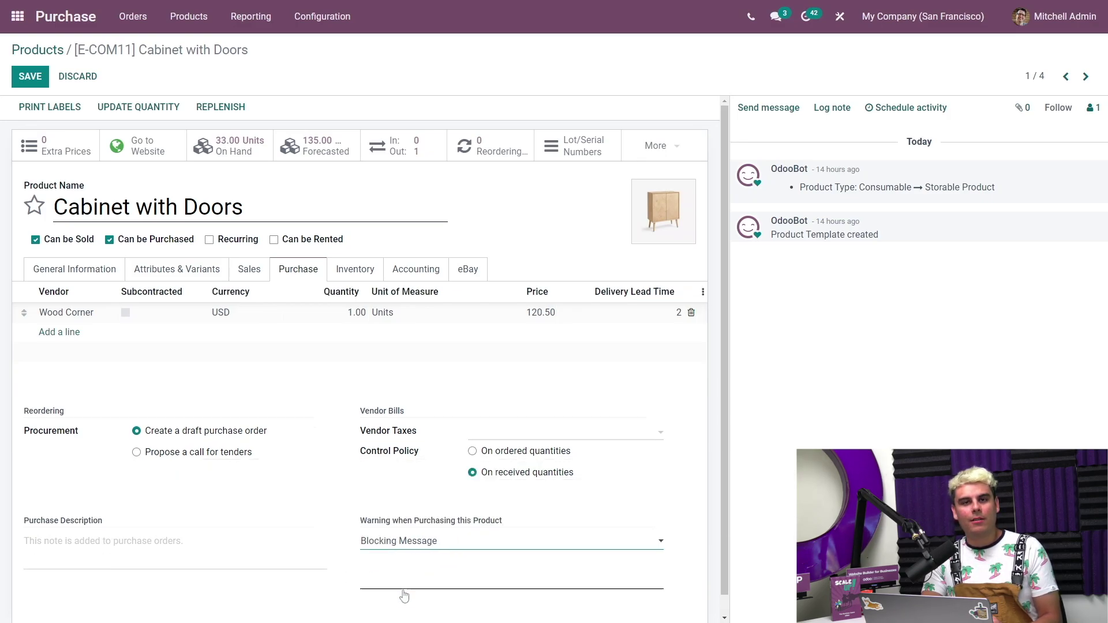
Step: Enter the blocking message 'Not in stock until further notice' and save the product
{"action": "left_click", "coordinate": [360, 552]}
{"action": "scroll", "coordinate": [360, 552], "scroll_direction": "down", "scroll_amount": 1}
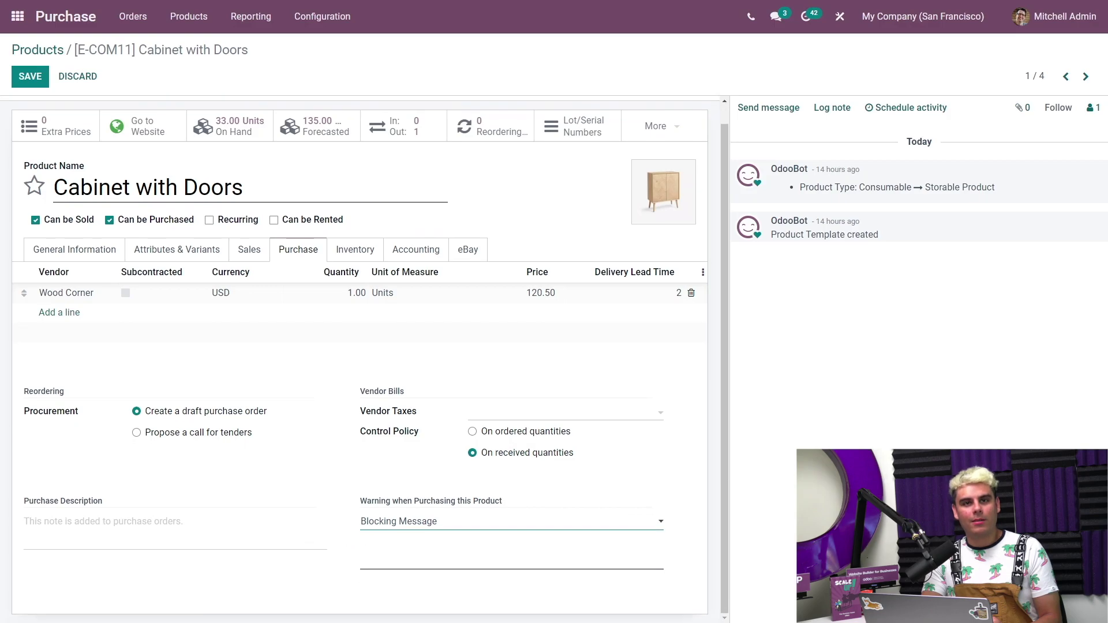
{"action": "left_click", "coordinate": [383, 551]}
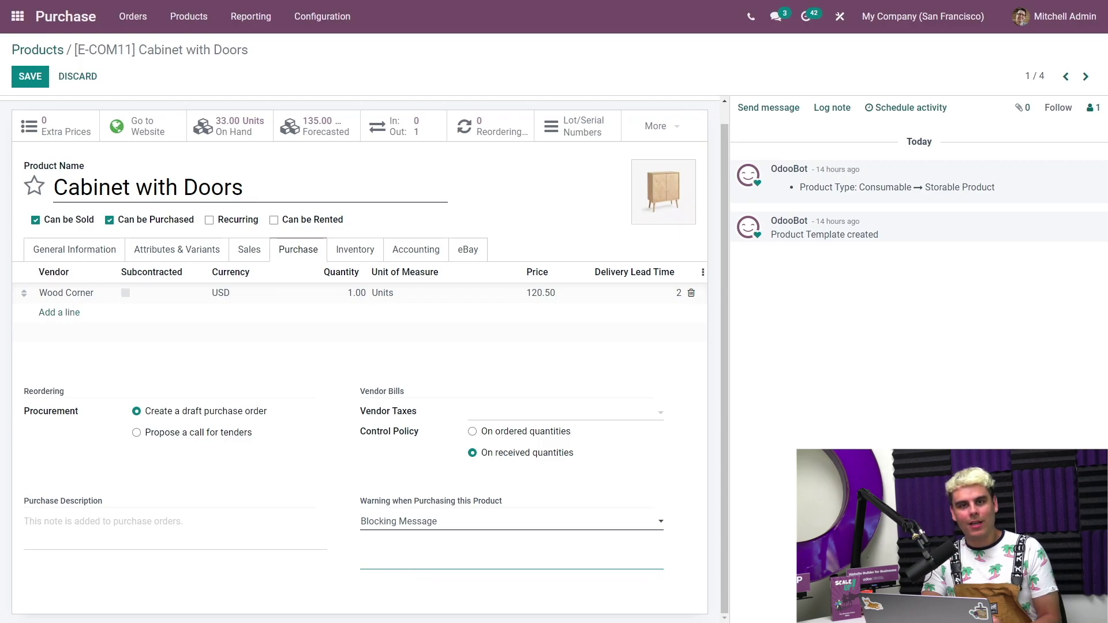
{"action": "type", "text": "Not i"}
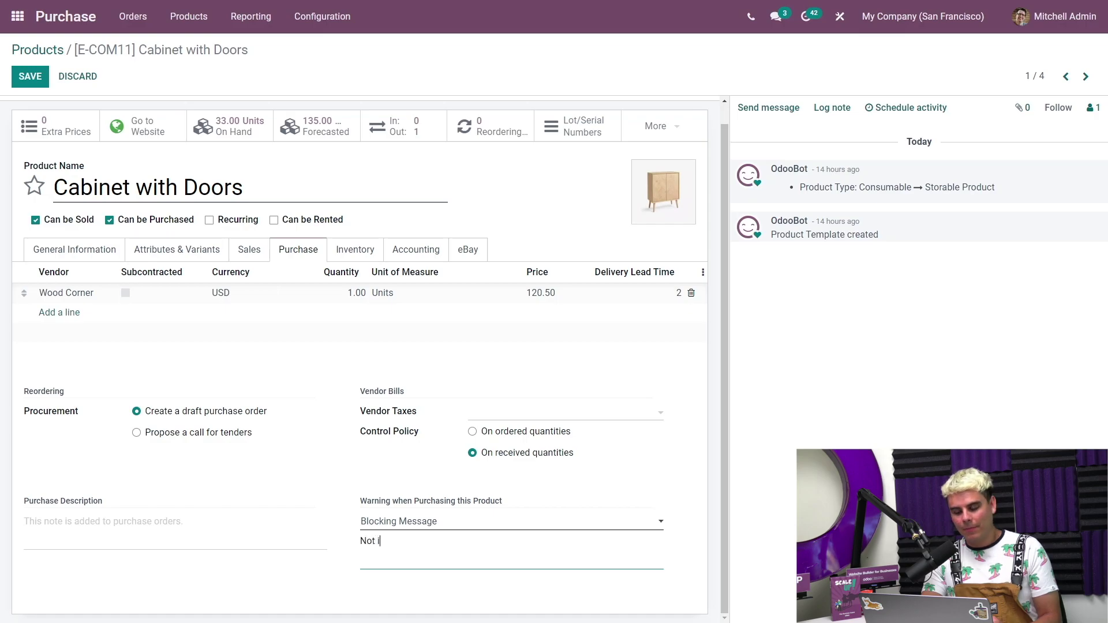
{"action": "type", "text": "n stock!"}
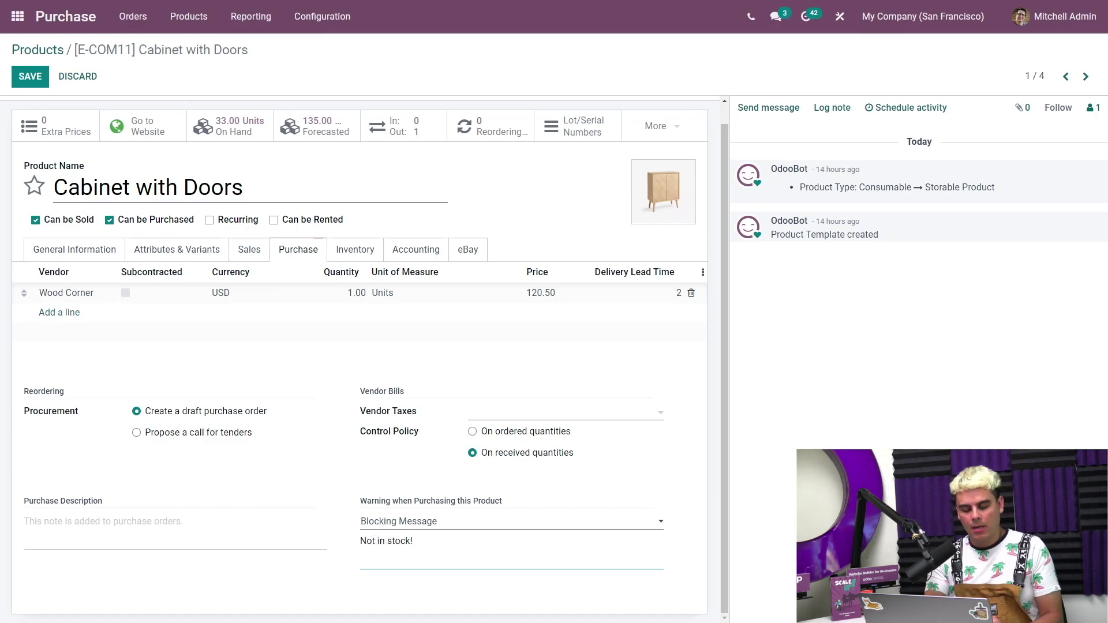
{"action": "key", "text": "BackSpace"}
{"action": "type", "text": "unti"}
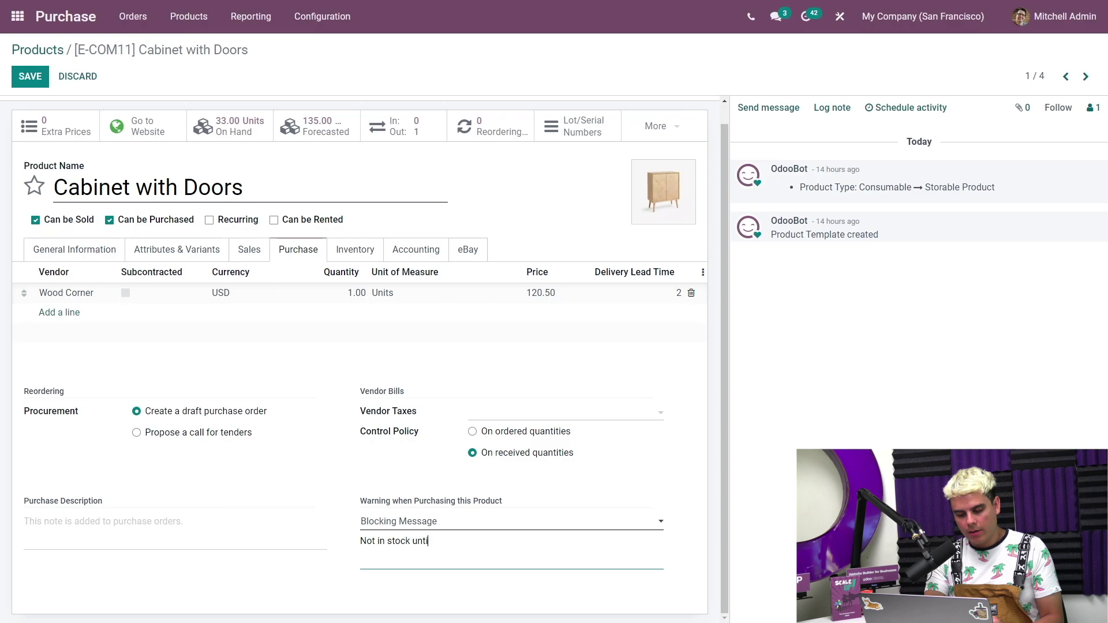
{"action": "type", "text": "l further notice"}
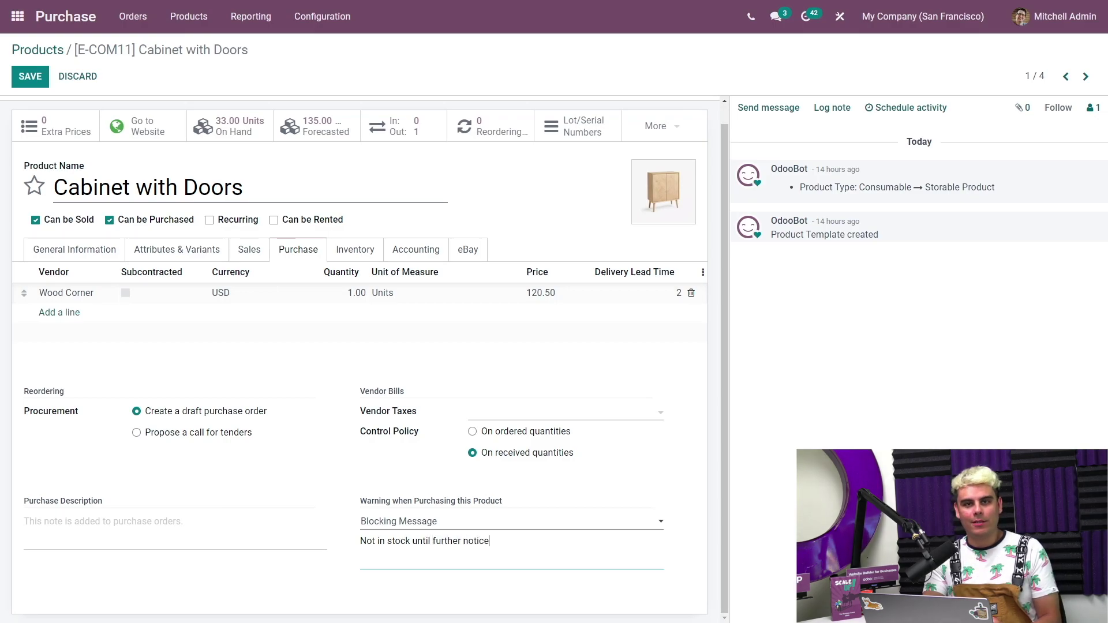
{"action": "left_click", "coordinate": [30, 77]}
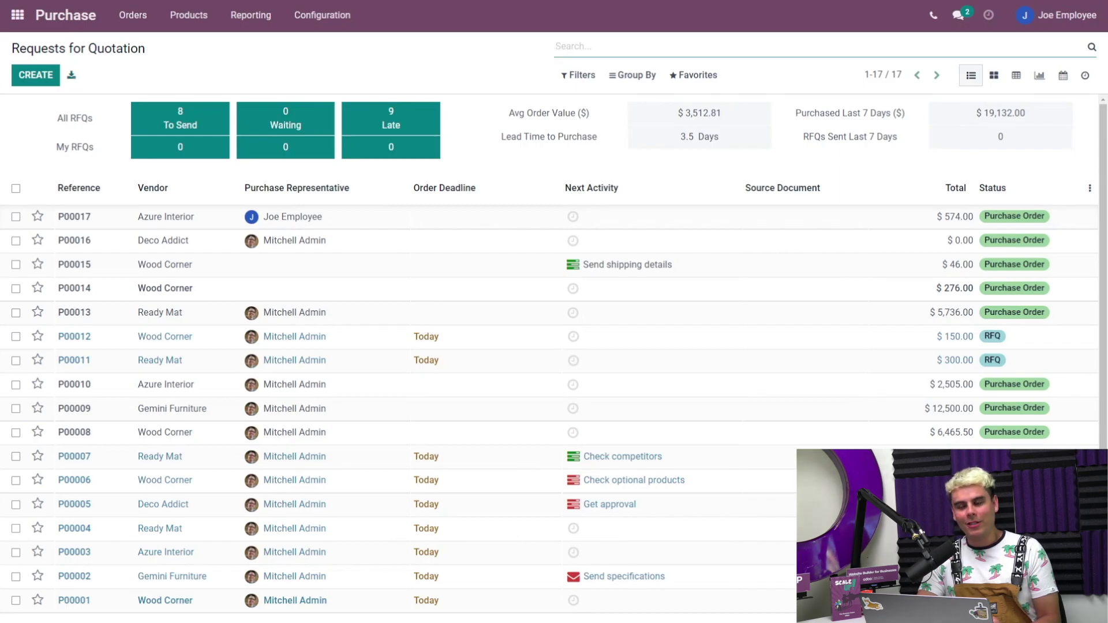
Step: Start an RFQ for vendor Wood Corner and add Cabinet with Doors as a product
{"action": "left_click", "coordinate": [40, 79]}
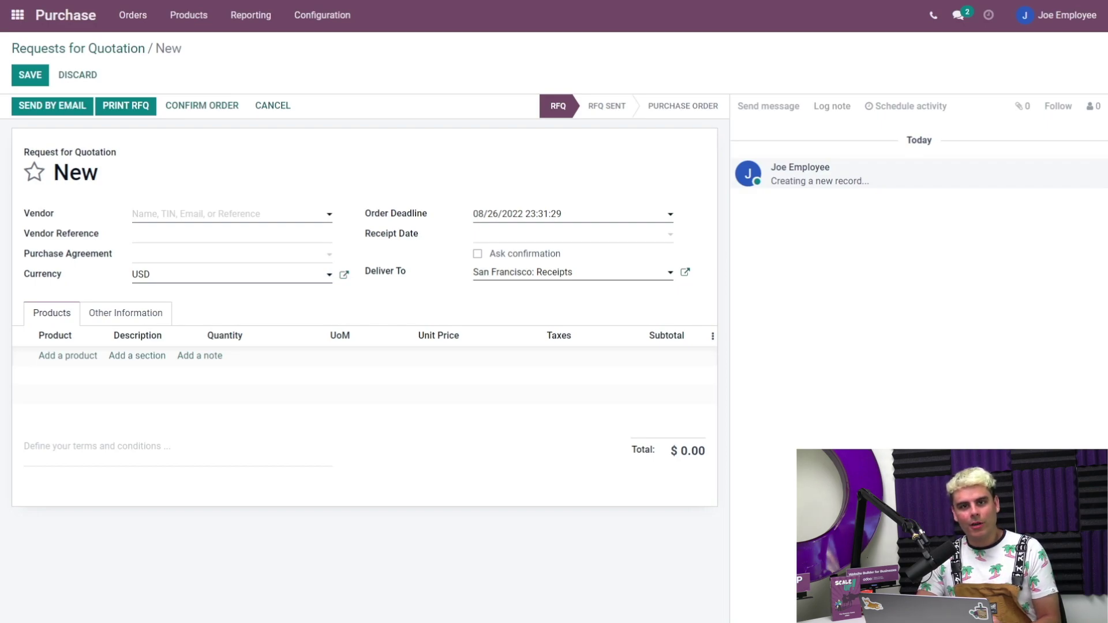
{"action": "left_click", "coordinate": [198, 215]}
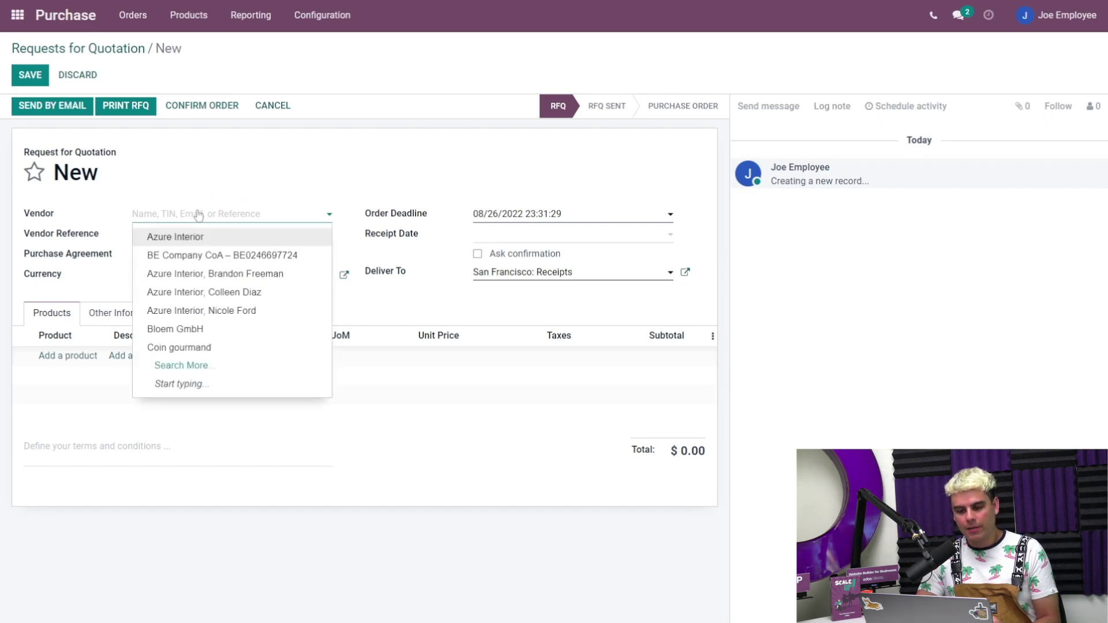
{"action": "type", "text": "wood"}
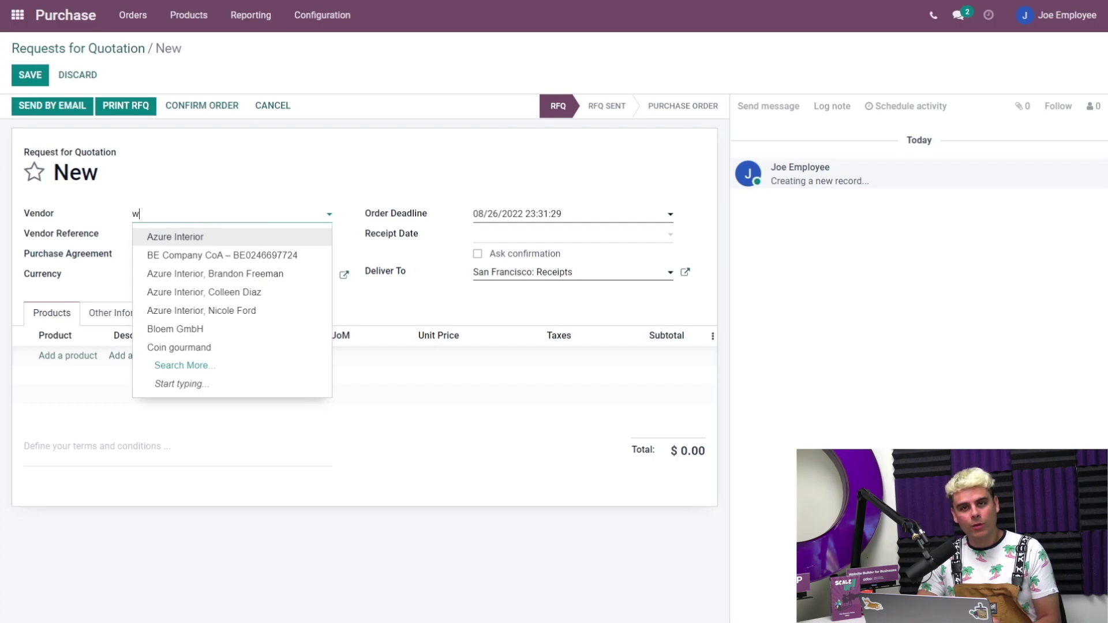
{"action": "left_click", "coordinate": [197, 251]}
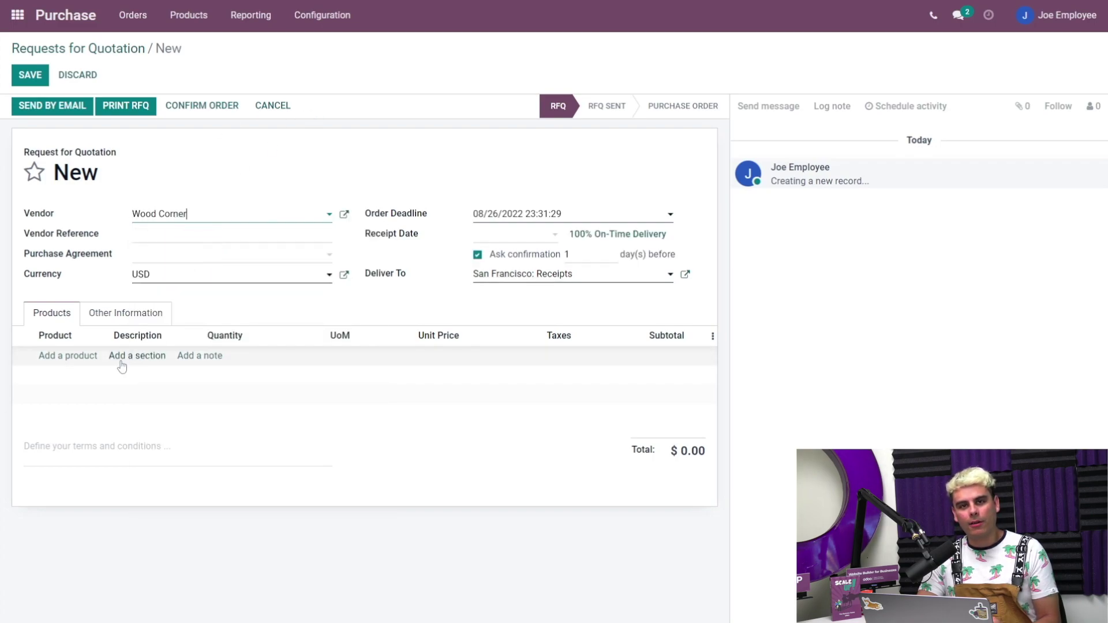
{"action": "left_click", "coordinate": [87, 356]}
{"action": "type", "text": "cabinet"}
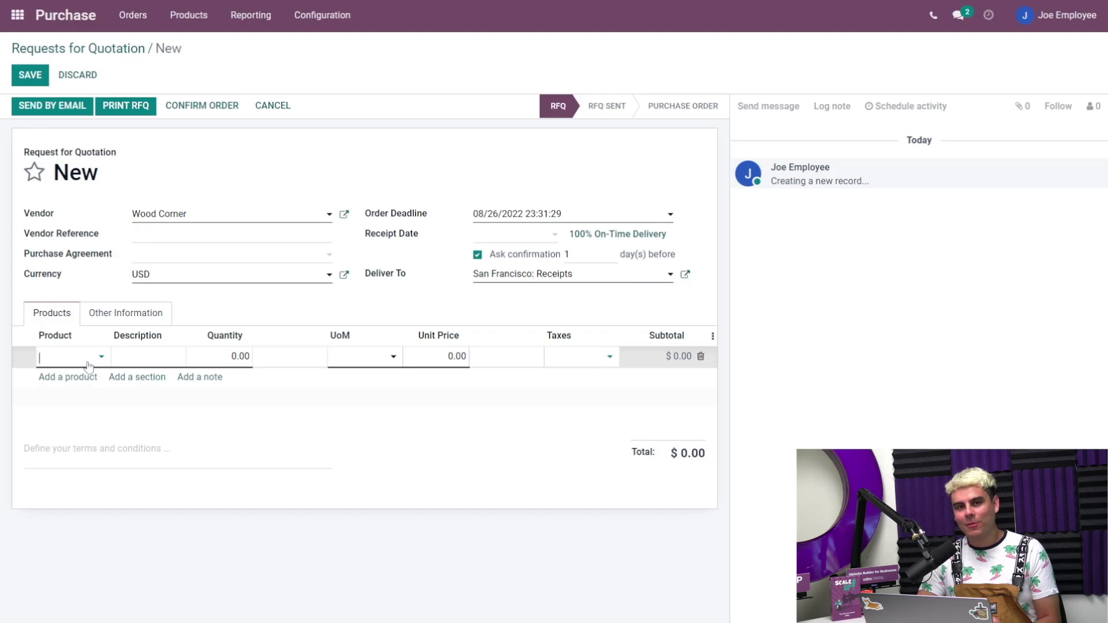
{"action": "key", "text": "Return"}
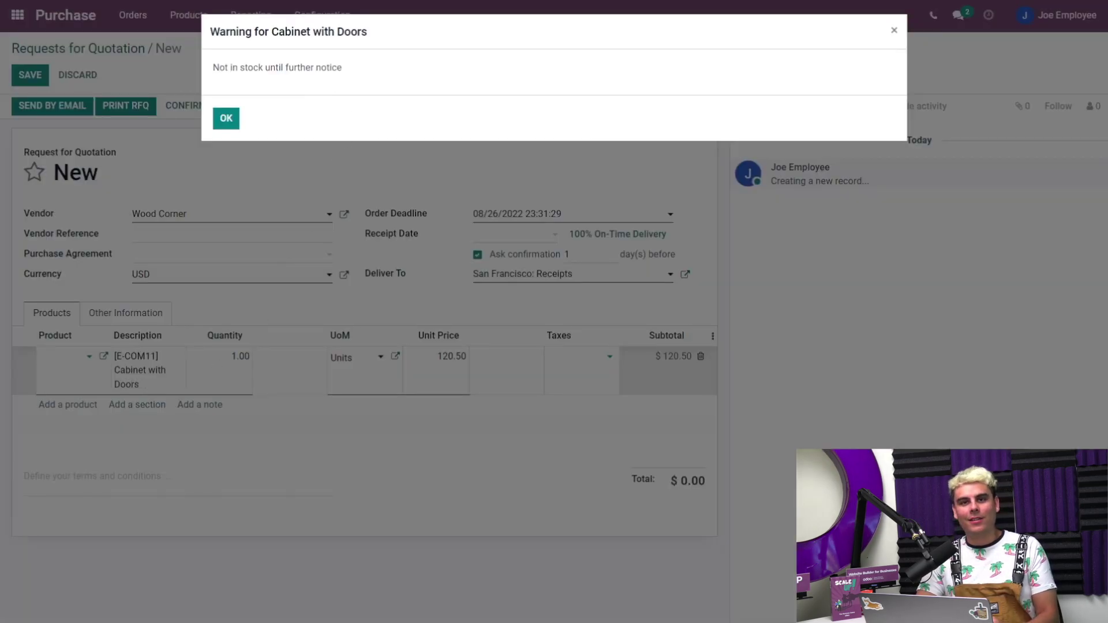
Step: Dismiss the stock blocking message and delete the Cabinet with Doors line
{"action": "left_click_drag", "start_coordinate": [341, 68], "coordinate": [212, 67]}
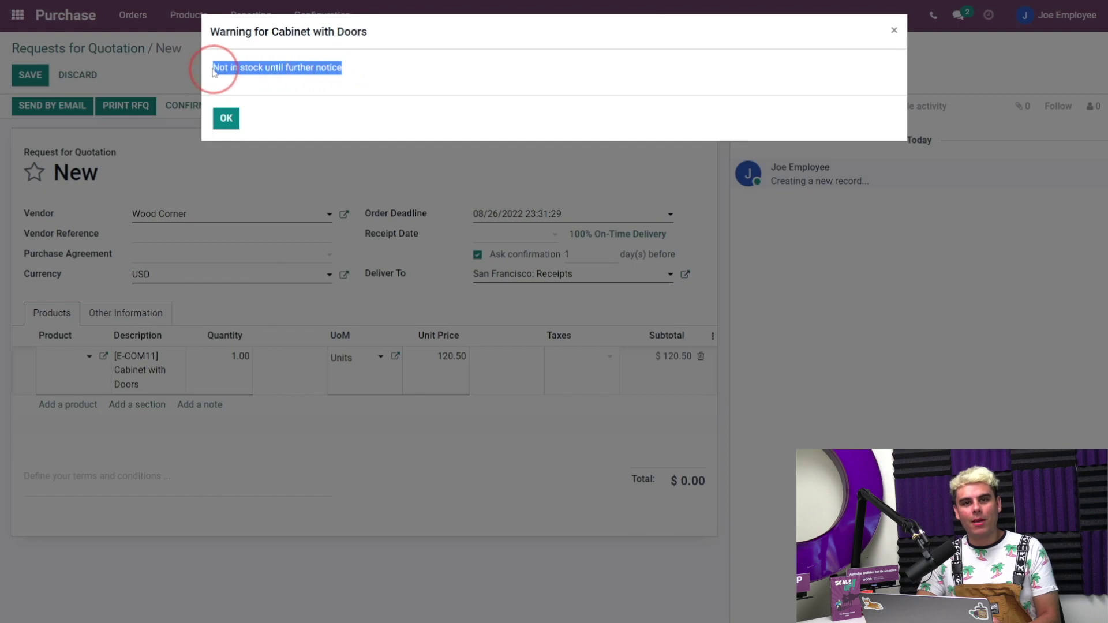
{"action": "left_click", "coordinate": [397, 36]}
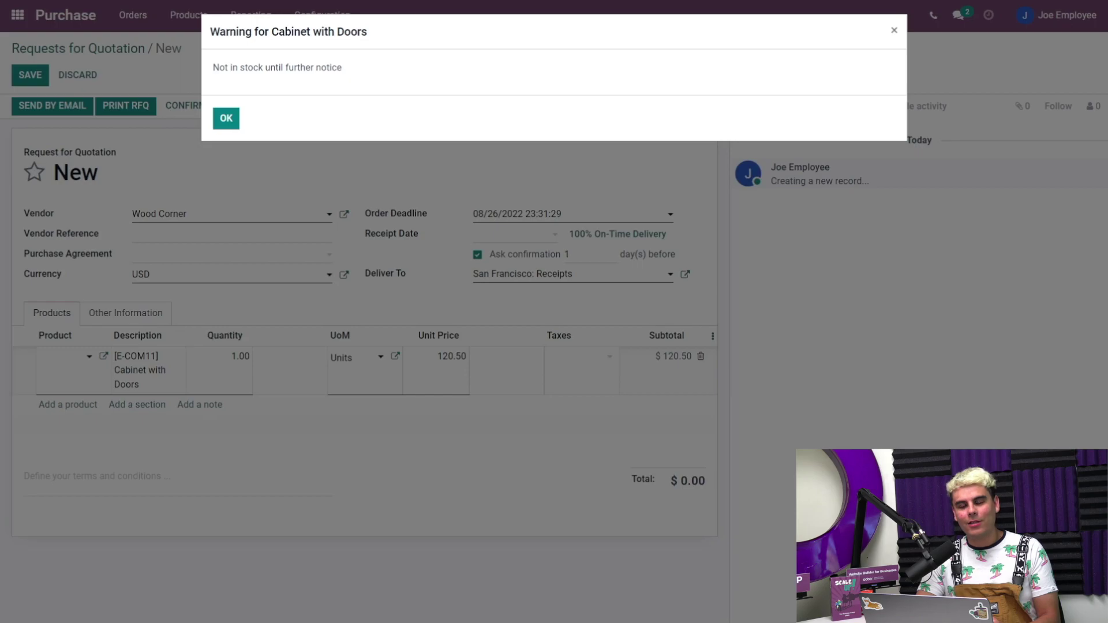
{"action": "left_click", "coordinate": [228, 119]}
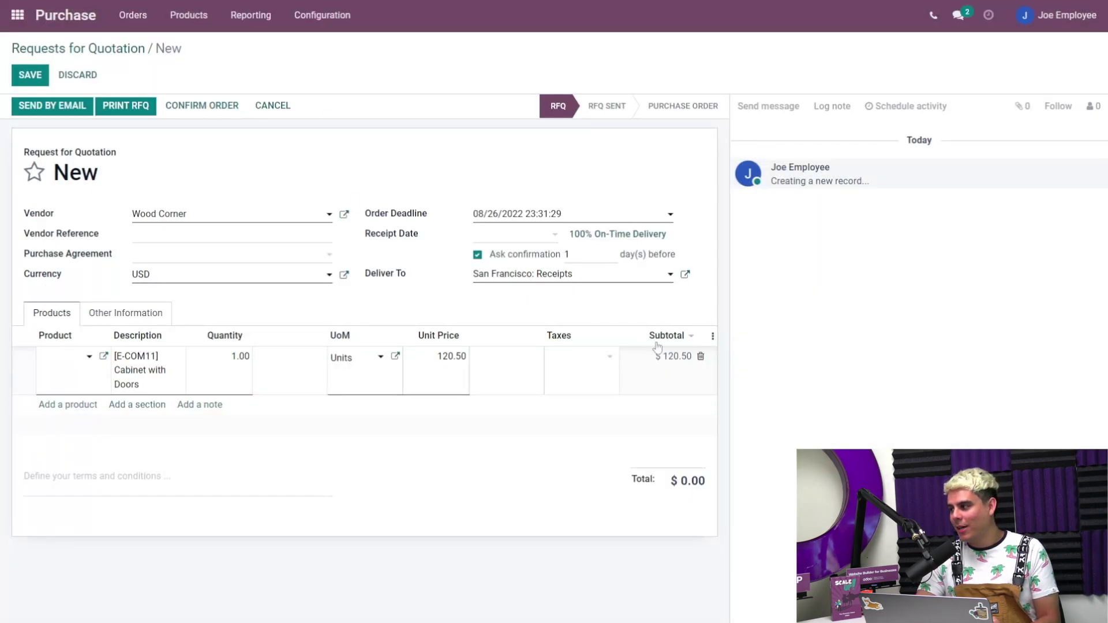
{"action": "left_click", "coordinate": [701, 357]}
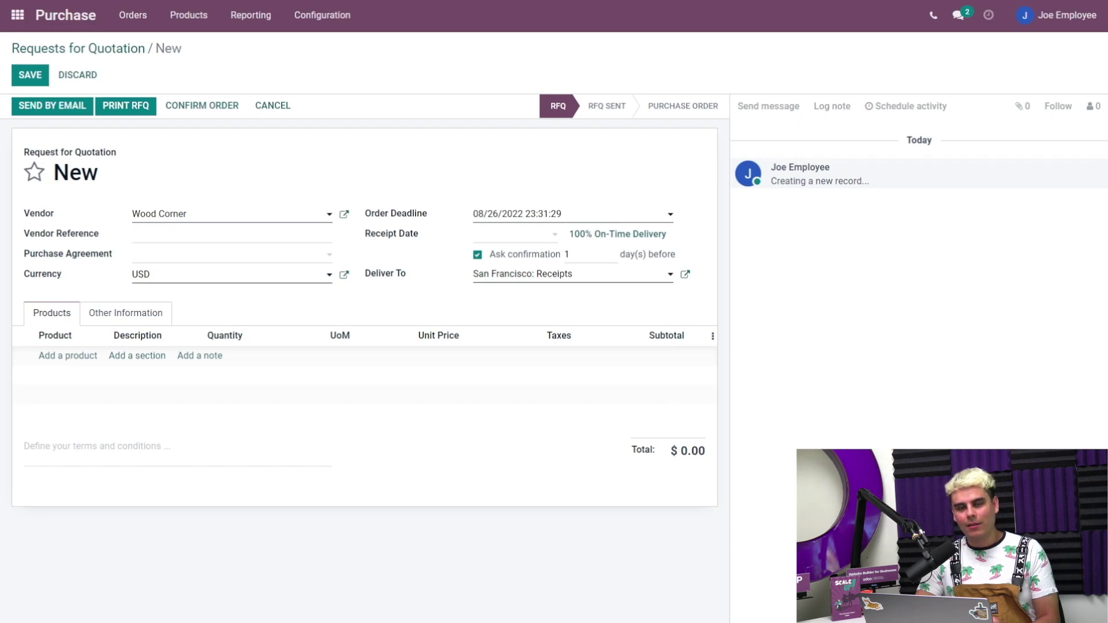
Step: Switch the RFQ vendor to Azure Interior and dismiss its 'Unresponsive dont use if in a rush!!' warning
{"action": "left_click", "coordinate": [260, 214]}
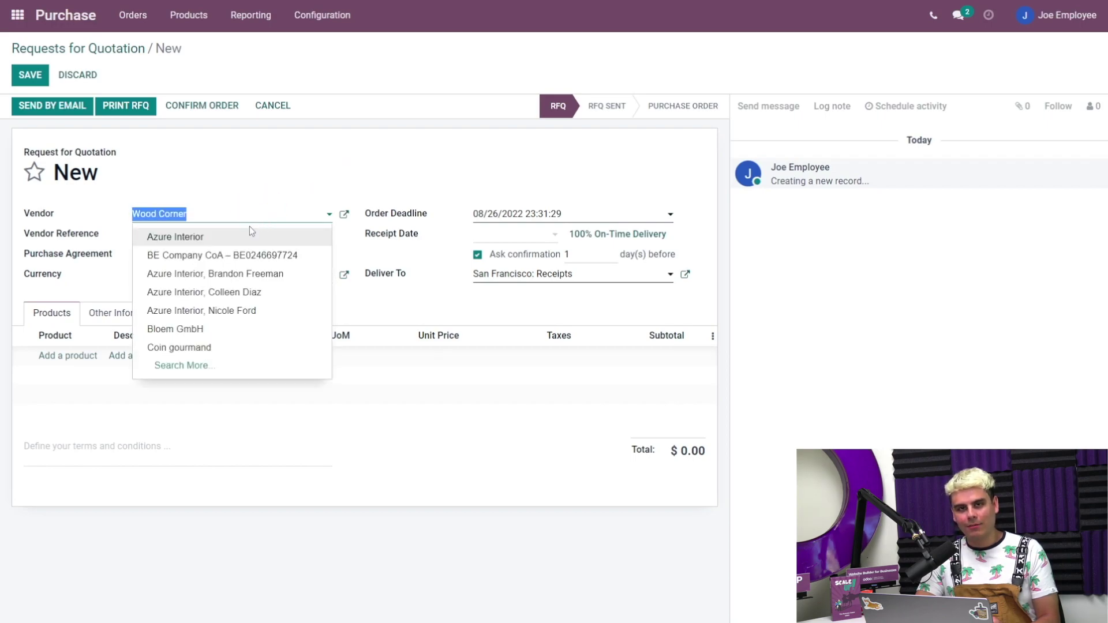
{"action": "left_click", "coordinate": [250, 239]}
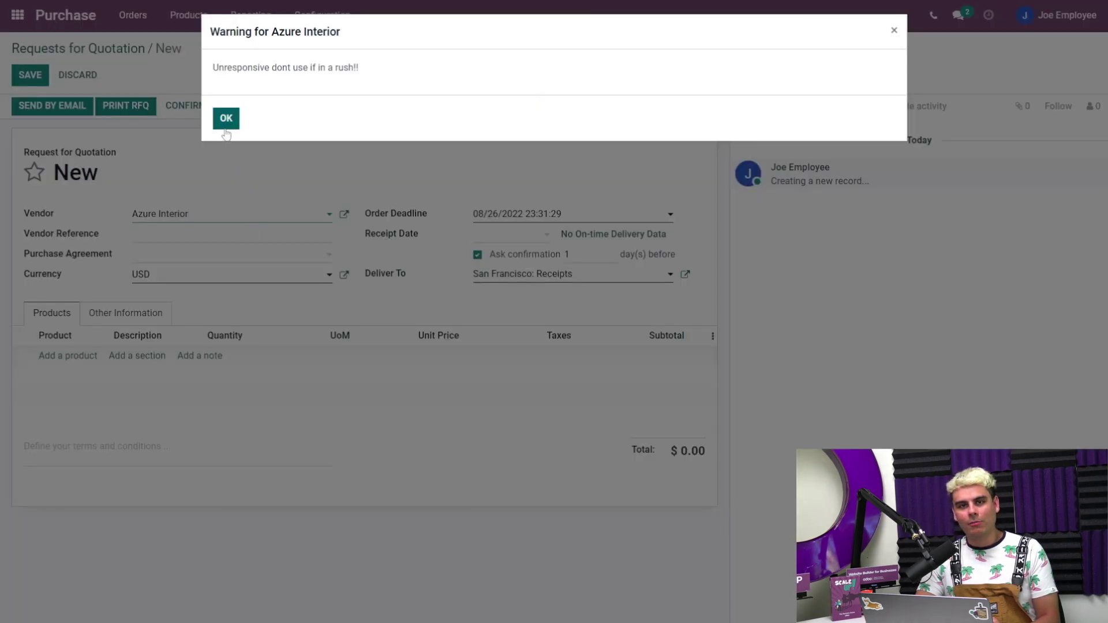
{"action": "left_click_drag", "start_coordinate": [361, 68], "coordinate": [211, 67]}
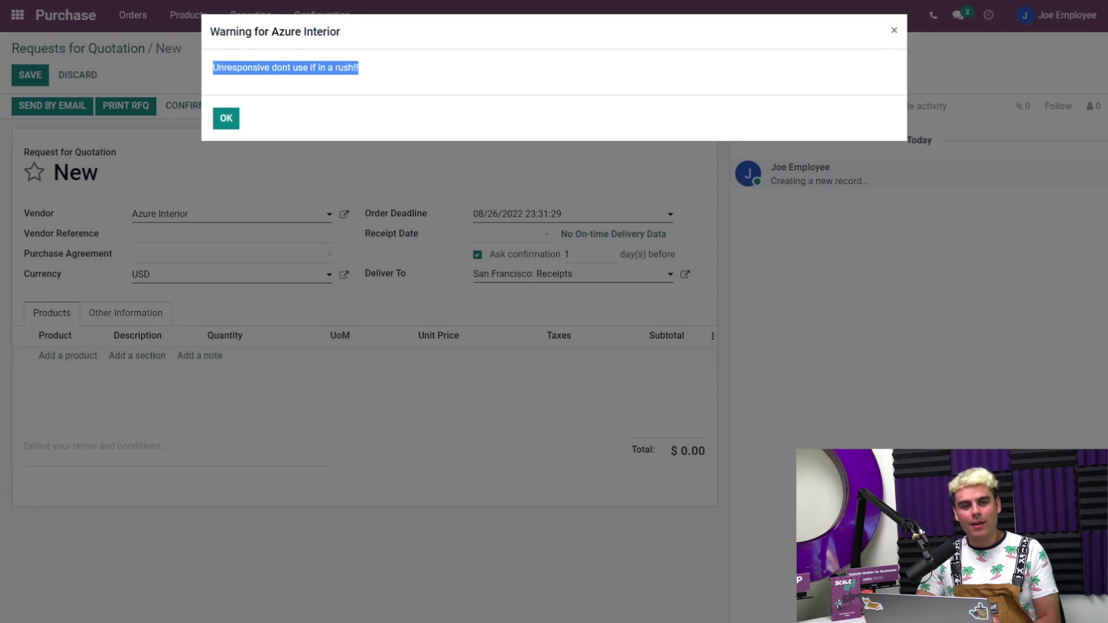
{"action": "left_click", "coordinate": [224, 119]}
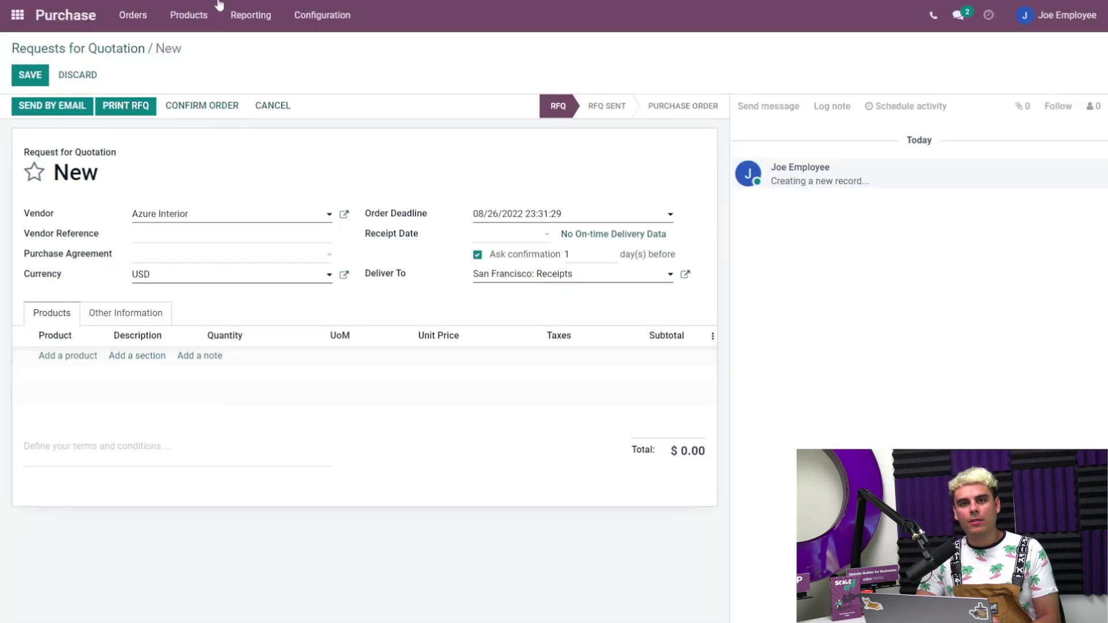